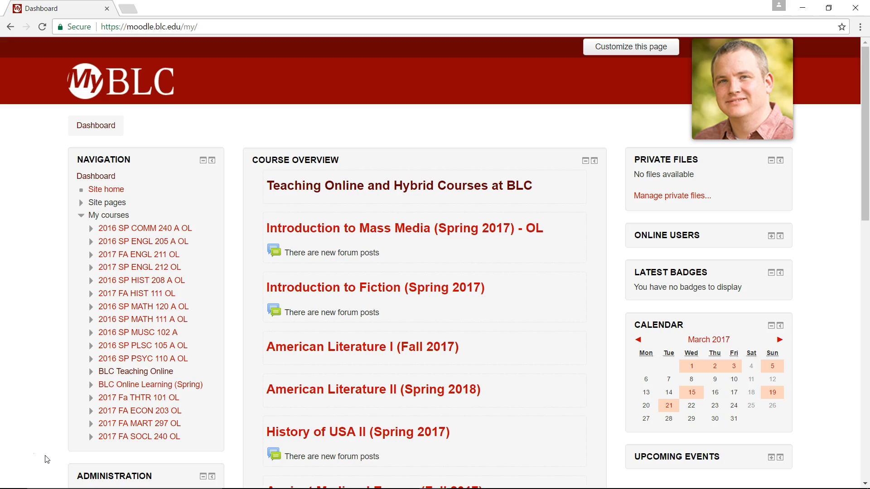
# Step: Open the BLC Teaching Online course from the dashboard and scroll through its page
pyautogui.click(64, 429)
pyautogui.click(366, 190)
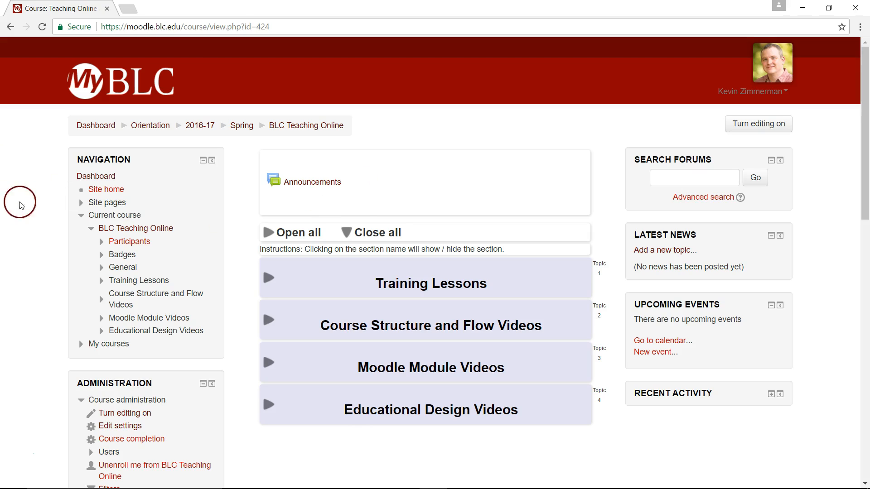
pyautogui.scroll(-1, 32, 249)
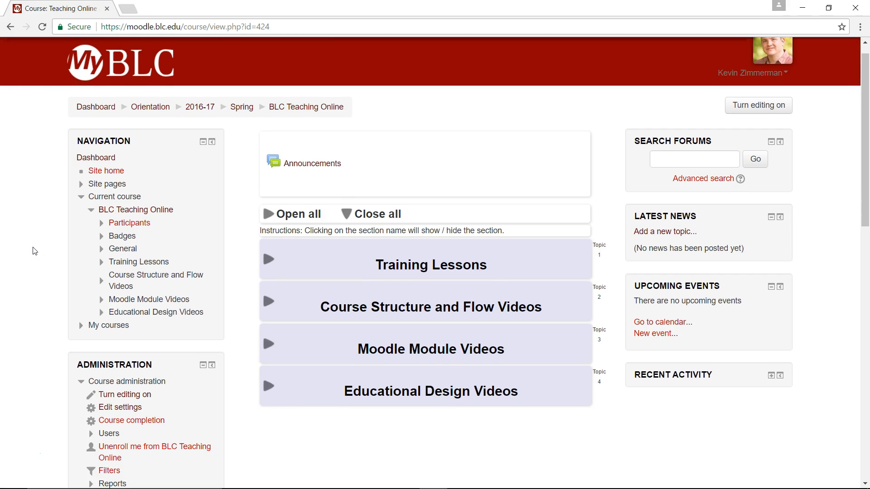
pyautogui.scroll(-5, 33, 251)
pyautogui.click(37, 249)
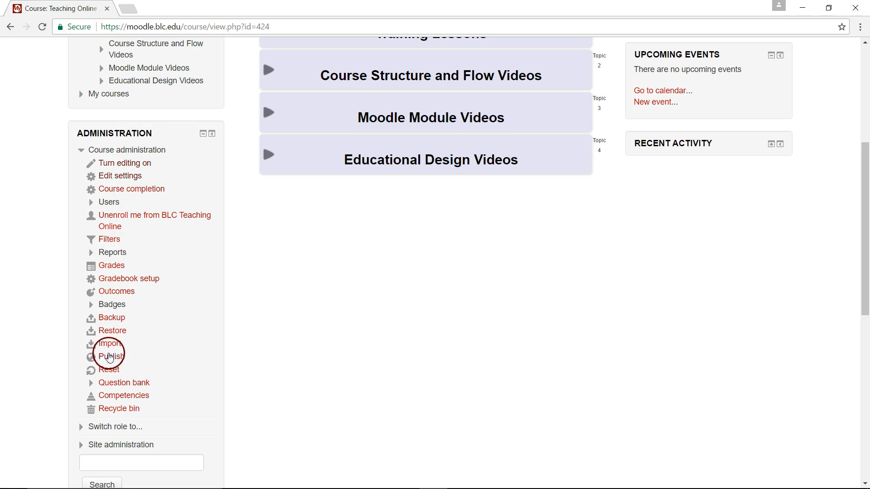
pyautogui.scroll(5, 281, 419)
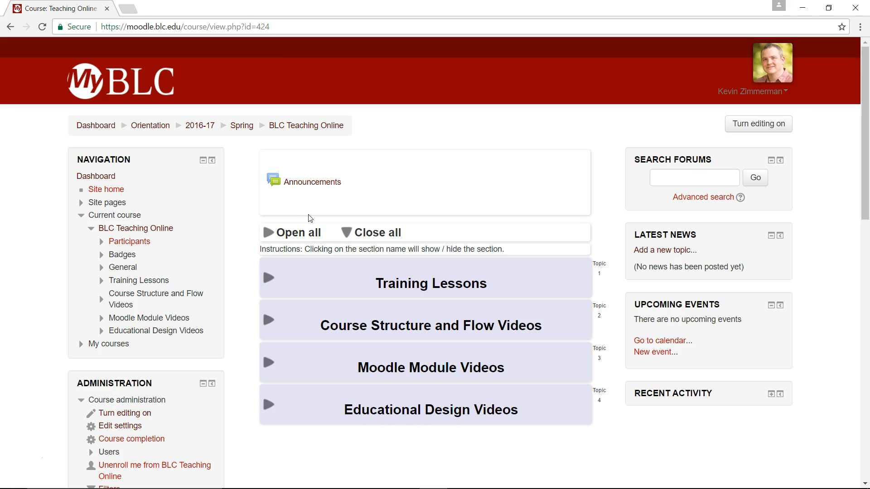
# Step: Expand all four topic sections of the course page
pyautogui.click(272, 288)
pyautogui.scroll(-2, 273, 287)
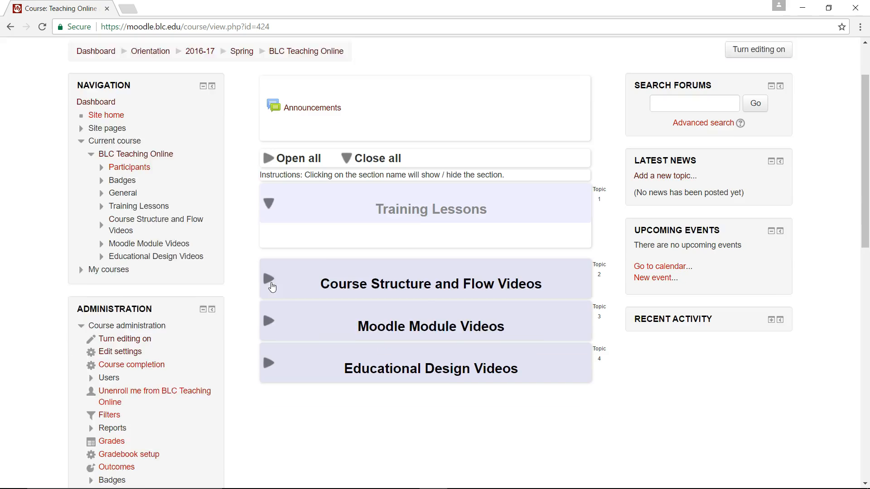
pyautogui.click(268, 255)
pyautogui.click(268, 328)
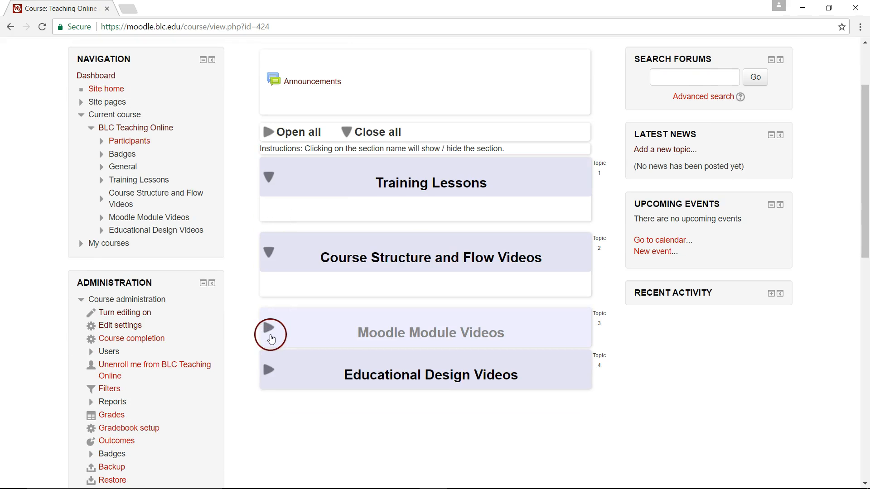
pyautogui.click(273, 408)
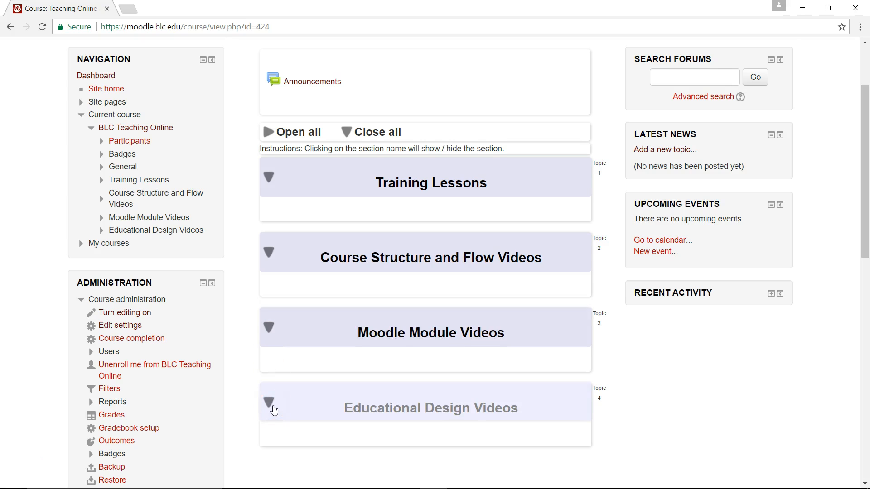
pyautogui.scroll(-2, 272, 408)
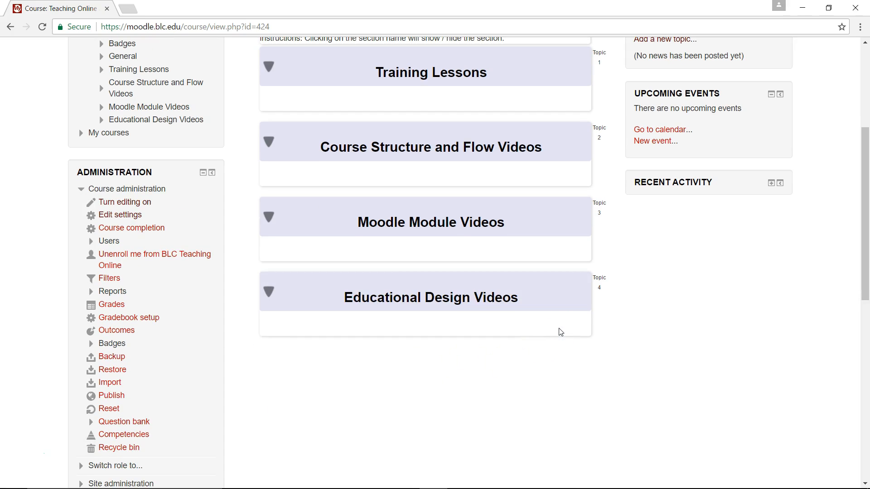
pyautogui.scroll(4, 560, 332)
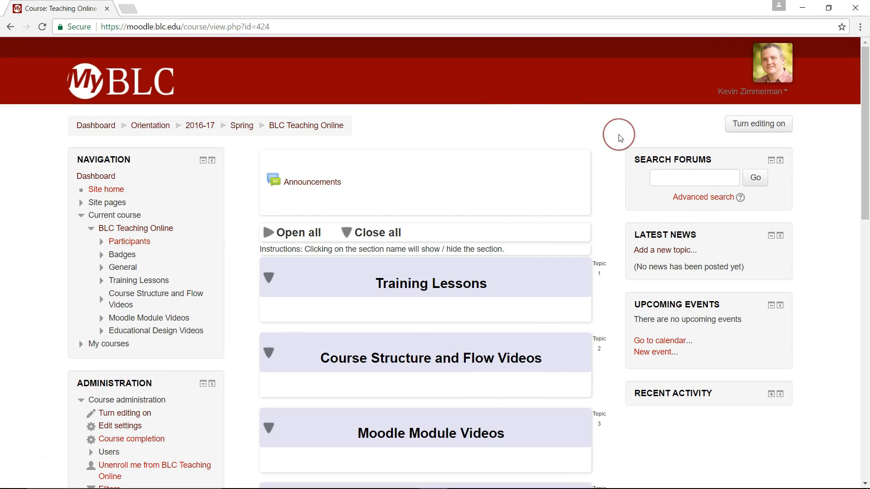
# Step: Turn editing on and open the settings of the course's top general section
pyautogui.click(755, 124)
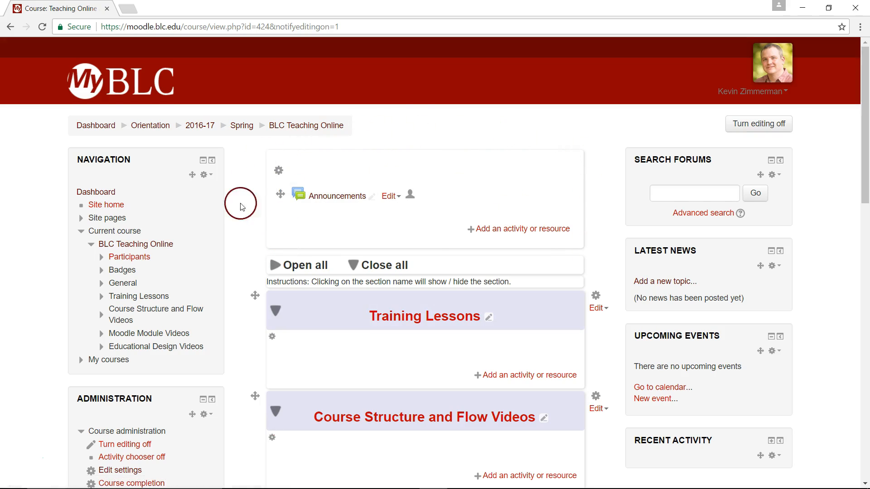
pyautogui.click(279, 170)
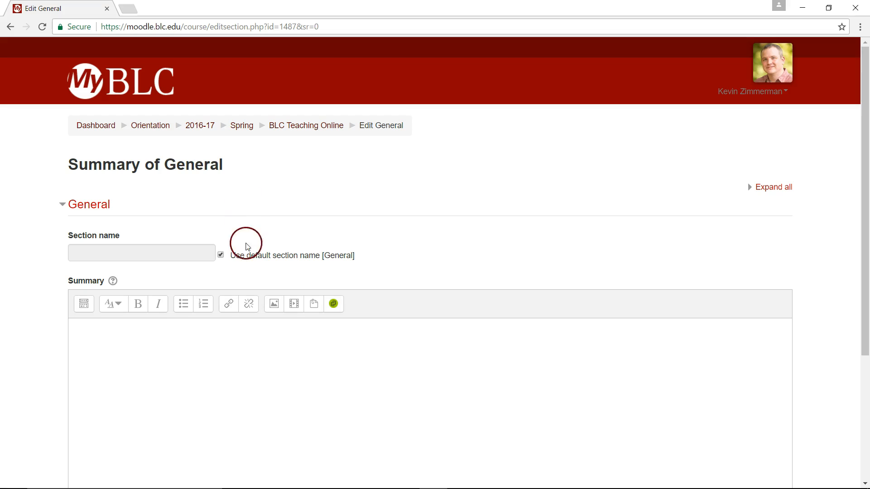
# Step: Rename the general section as Teaching Online and Hybrid Courses at BLC instead of the default name and save
pyautogui.click(221, 255)
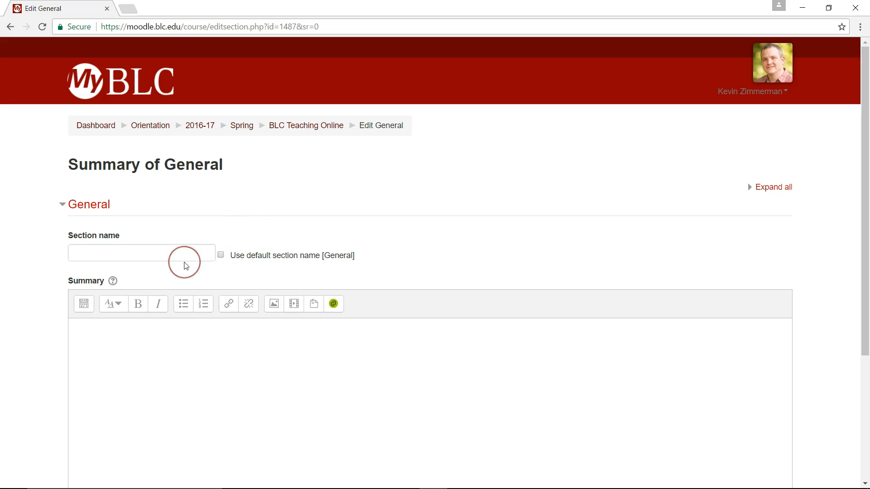
pyautogui.click(162, 254)
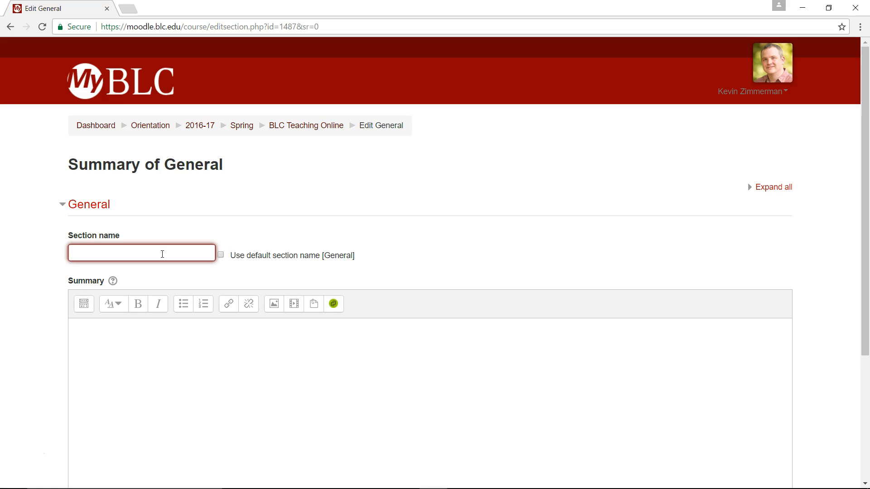
pyautogui.hotkey('ctrl', 'v')
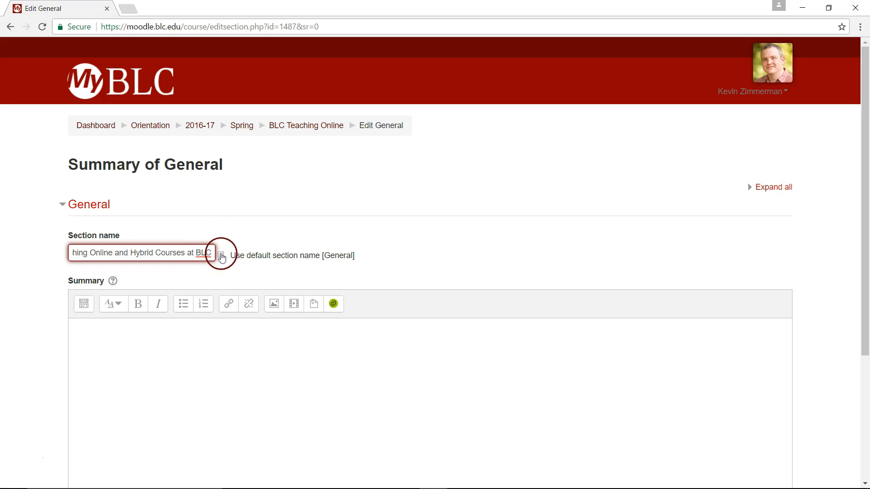
pyautogui.scroll(-2, 155, 253)
pyautogui.click(155, 254)
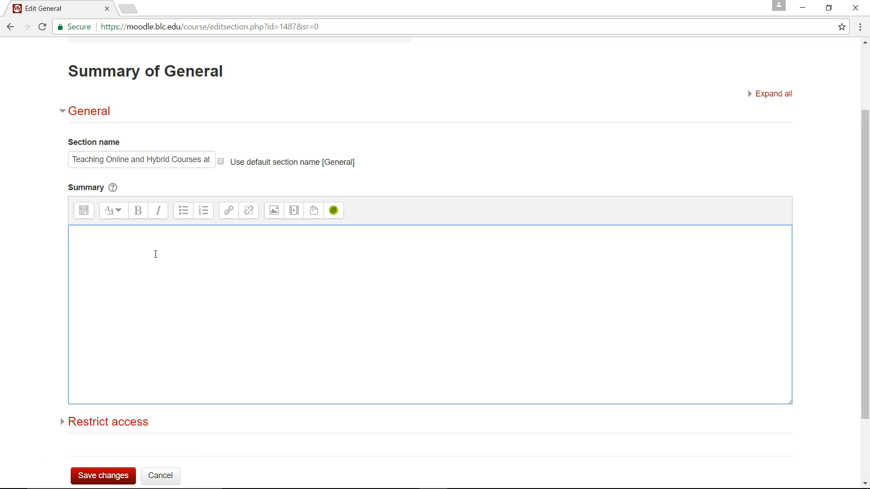
pyautogui.click(152, 266)
pyautogui.scroll(-2, 201, 358)
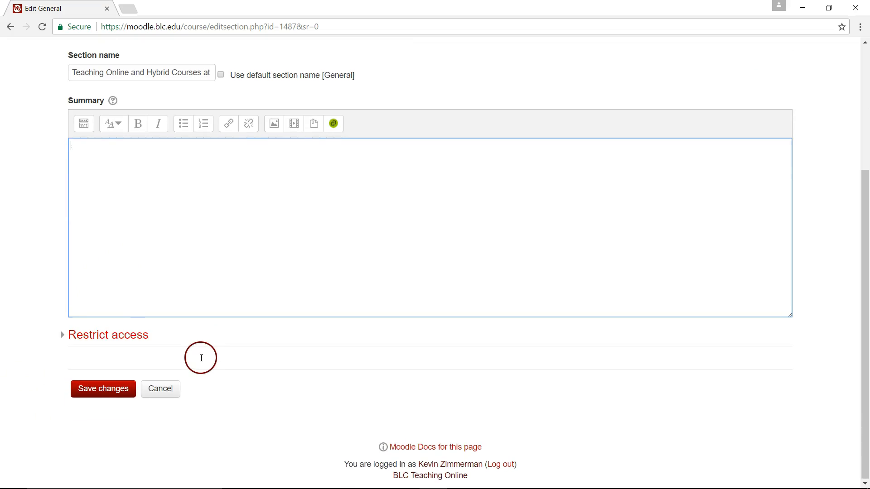
pyautogui.click(102, 391)
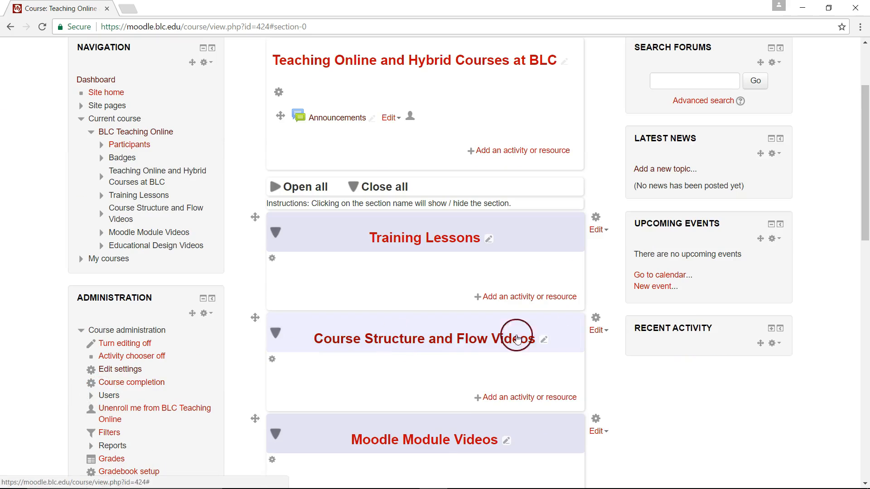
# Step: Highlight the Training Lessons section as current and remove the highlight again
pyautogui.scroll(2, 544, 335)
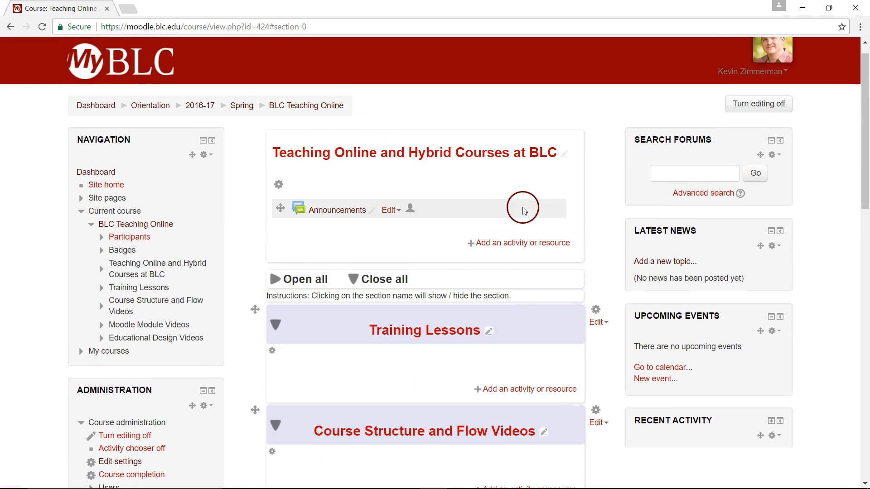
pyautogui.scroll(-2, 523, 249)
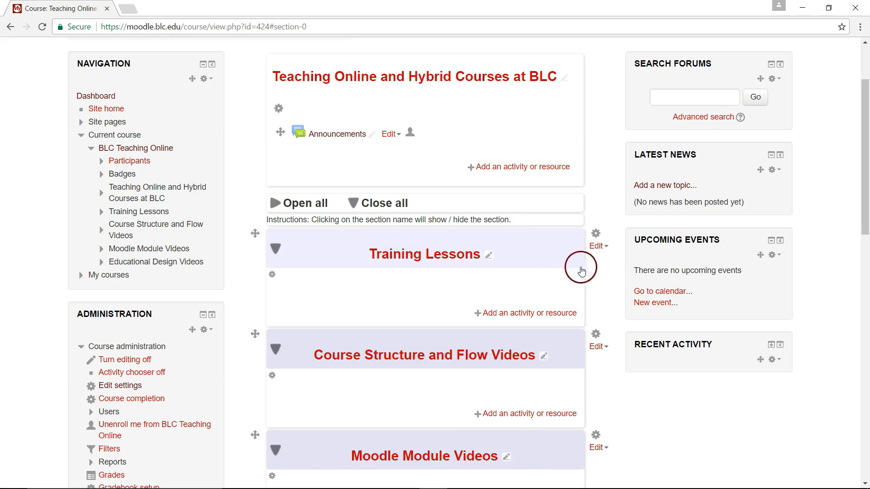
pyautogui.click(598, 246)
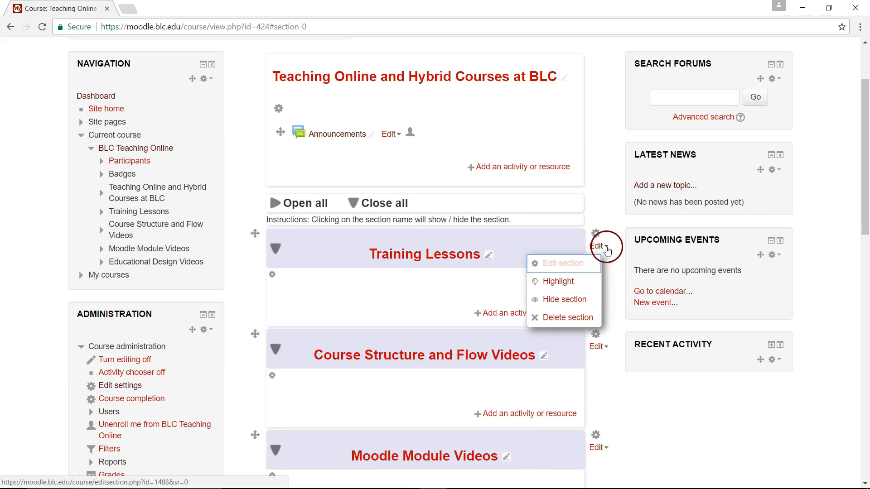
pyautogui.click(571, 284)
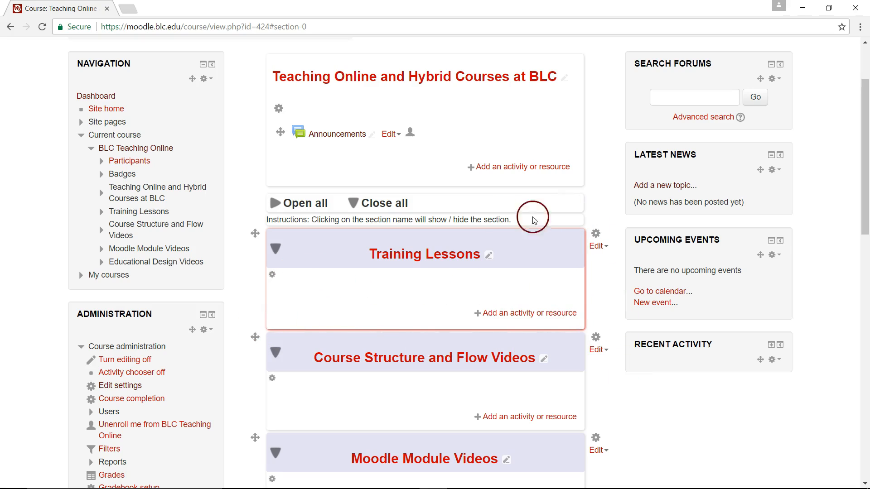
pyautogui.click(597, 246)
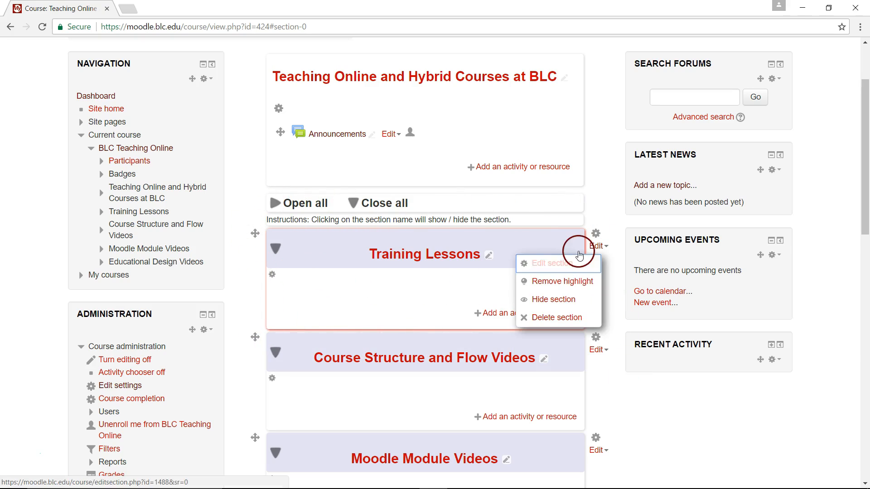
pyautogui.click(549, 280)
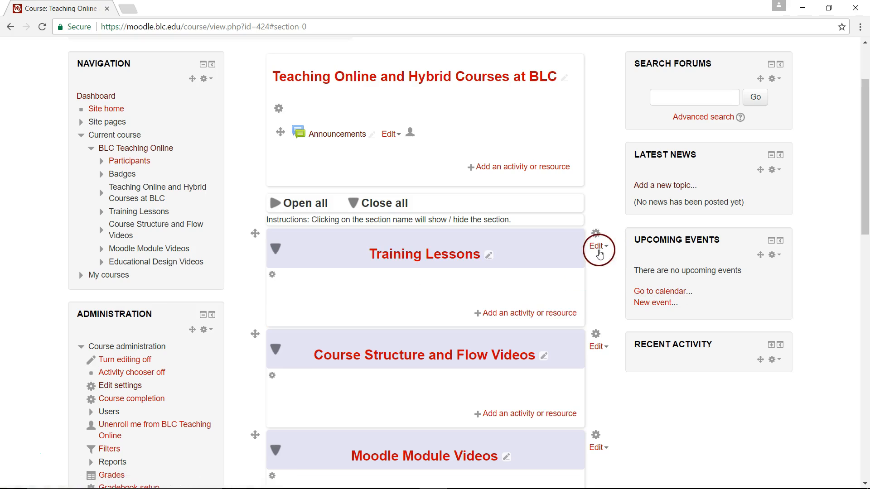
# Step: Hide the Training Lessons section and show it again
pyautogui.click(598, 246)
pyautogui.click(551, 299)
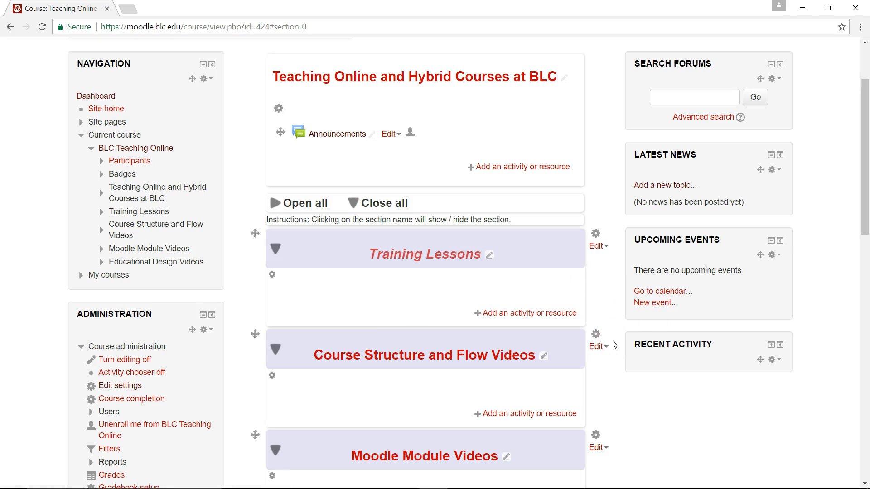
pyautogui.click(599, 246)
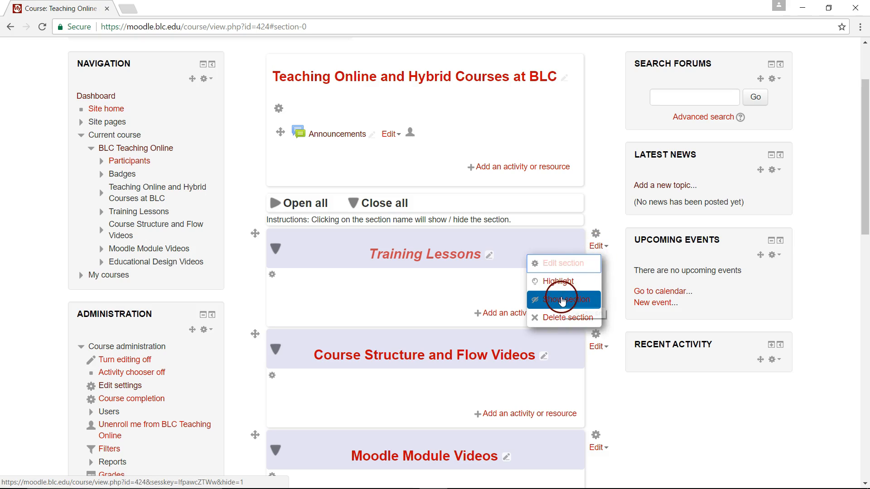
pyautogui.click(563, 299)
pyautogui.click(598, 246)
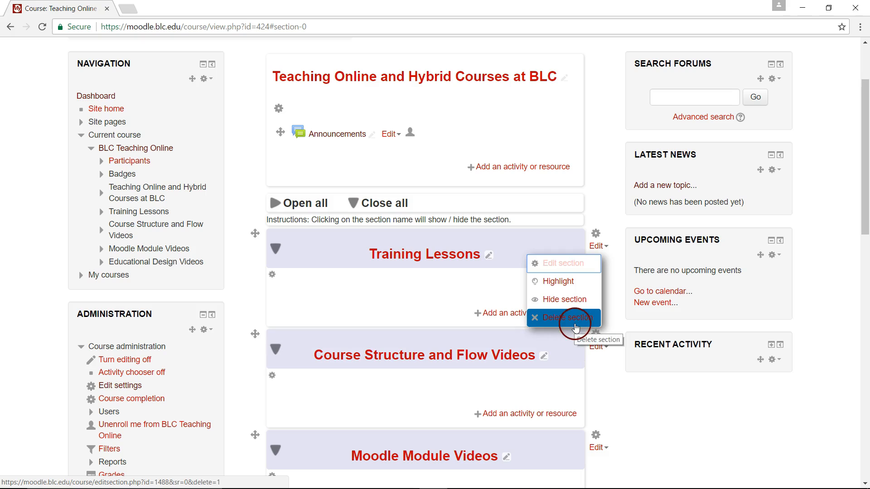
pyautogui.scroll(-1, 617, 145)
pyautogui.scroll(-4, 617, 154)
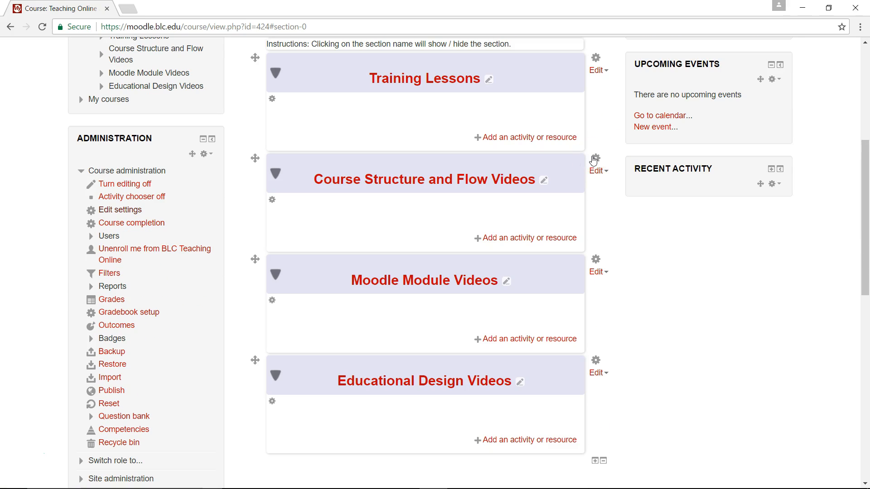
pyautogui.click(357, 277)
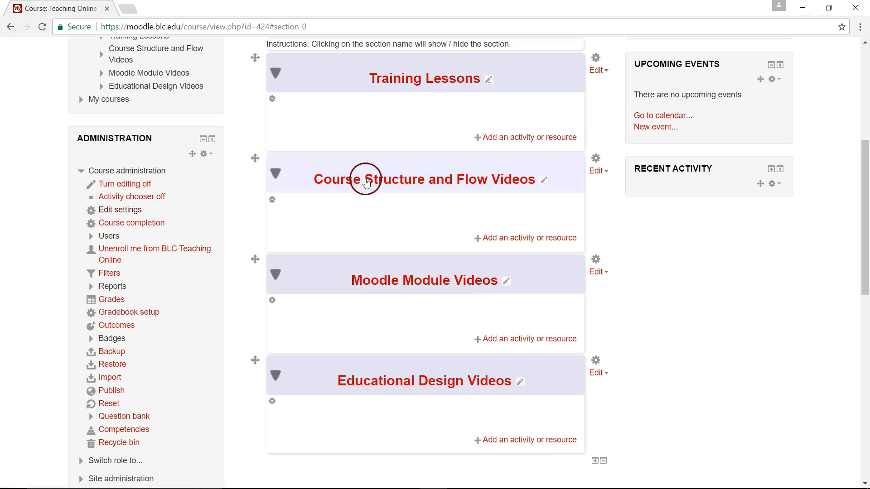
pyautogui.scroll(-2, 662, 334)
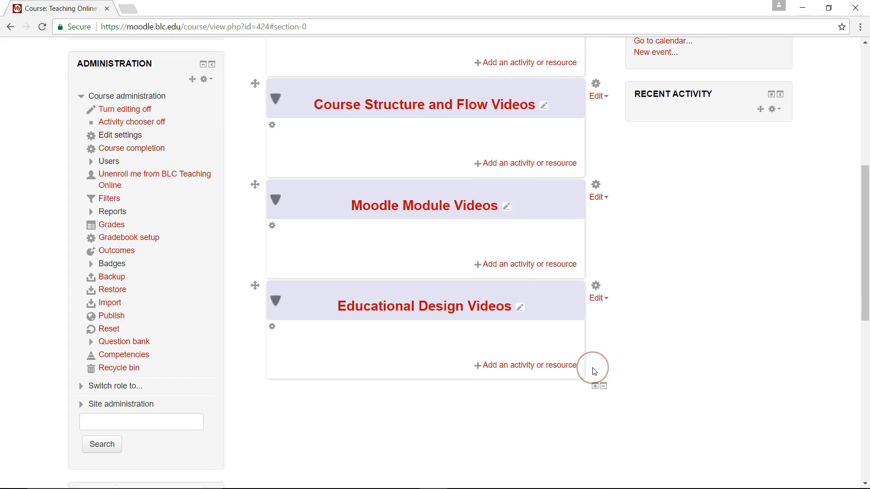
# Step: Add a new section at the end of the course and rename it Week 5
pyautogui.click(594, 387)
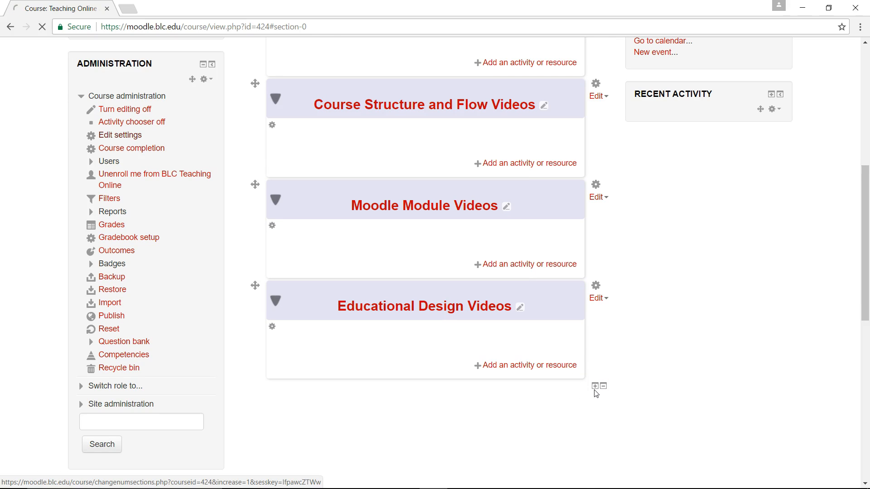
pyautogui.click(480, 328)
pyautogui.click(462, 314)
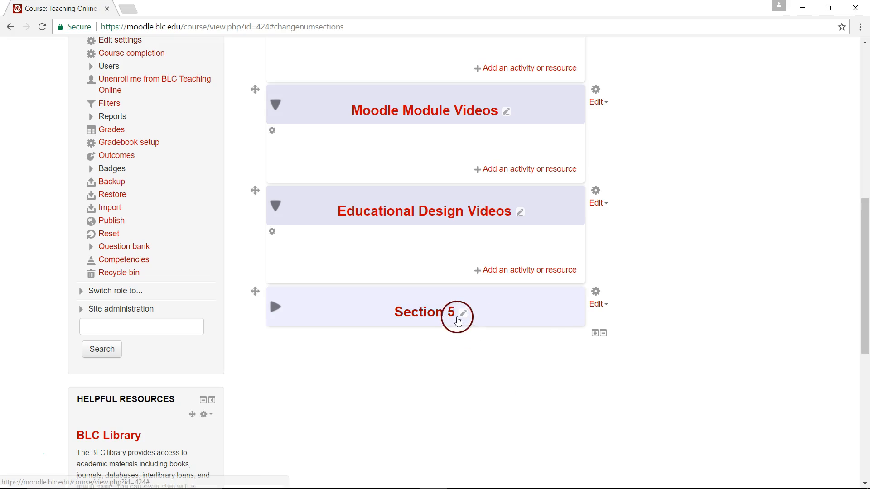
pyautogui.write('Week')
pyautogui.press('Return')
# Step: Add another section after Week 5
pyautogui.scroll(-7, 361, 406)
pyautogui.click(361, 406)
pyautogui.scroll(-1, 361, 406)
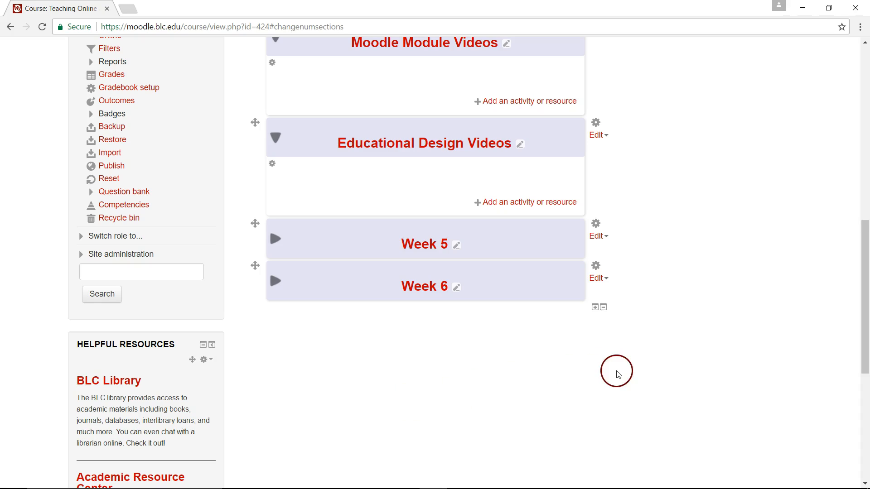
# Step: Delete the Week 6 section and confirm the deletion
pyautogui.click(601, 286)
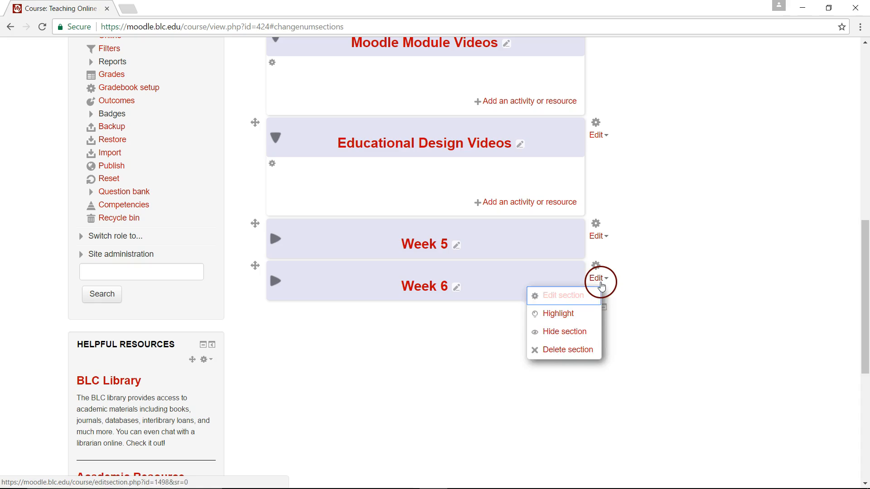
pyautogui.click(571, 350)
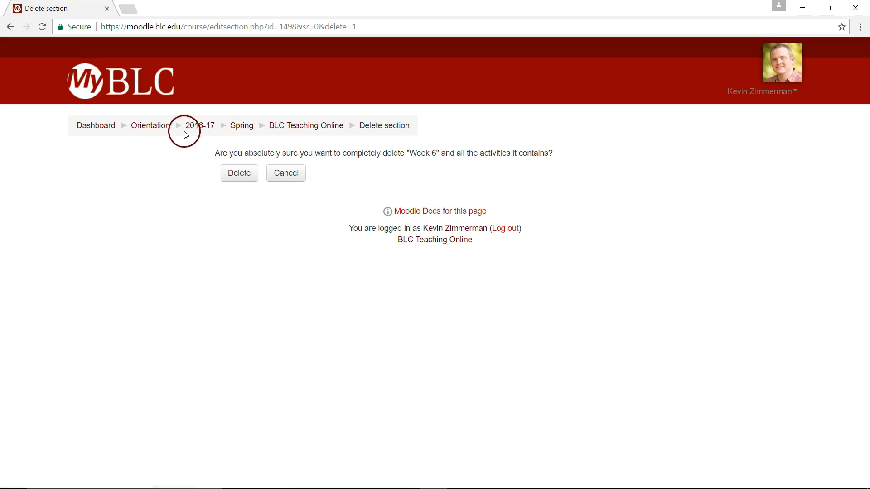
pyautogui.click(236, 182)
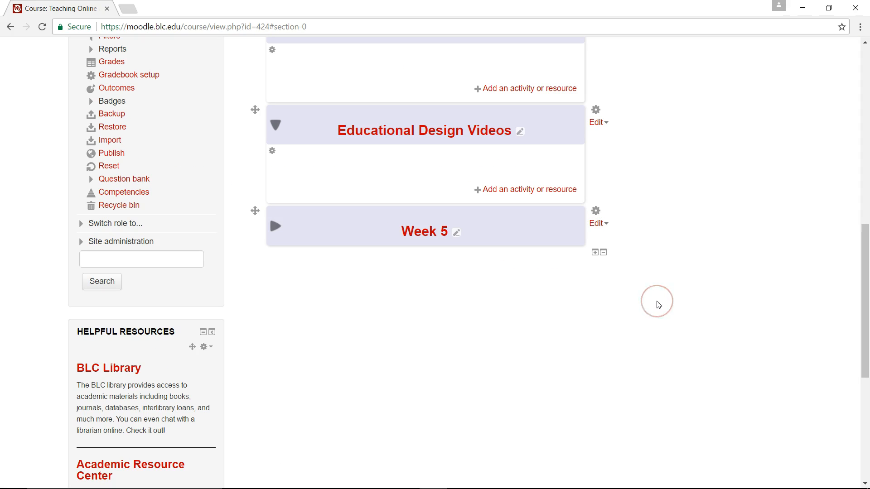
# Step: Remove the last section, Week 5, from the course
pyautogui.click(604, 252)
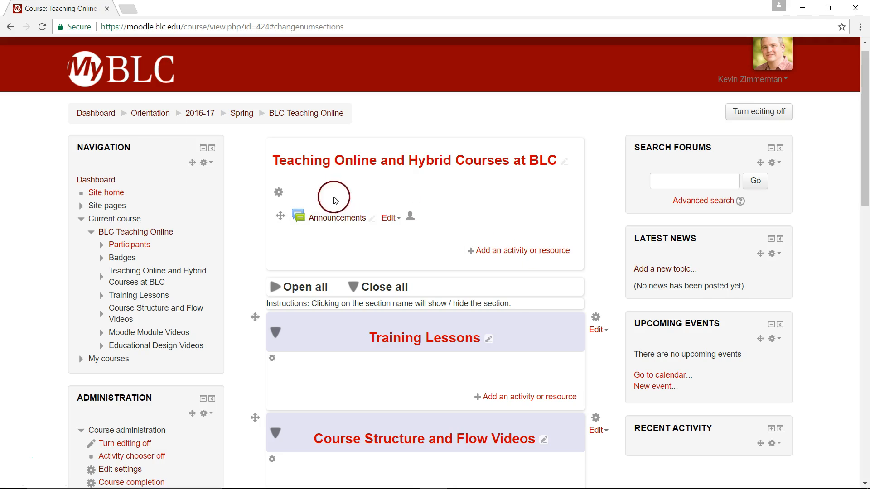
# Step: Try to post a new Announcements topic with the subject Announcement, then cancel the post
pyautogui.click(340, 218)
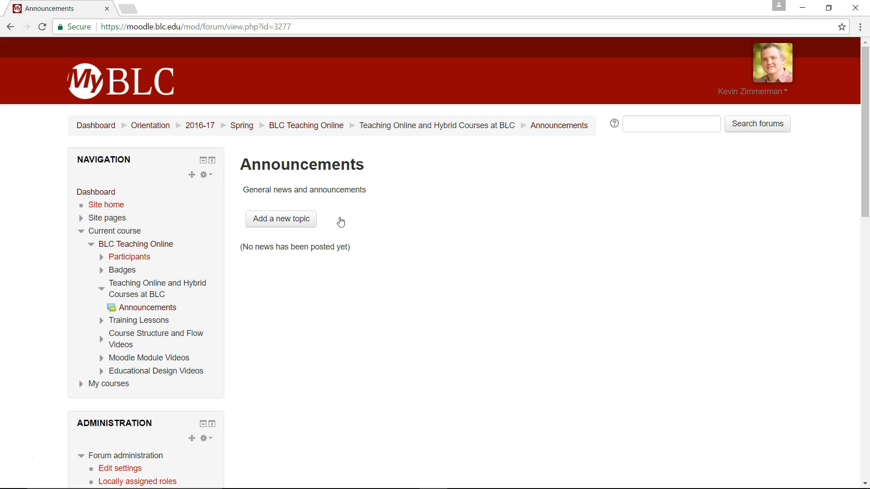
pyautogui.click(280, 219)
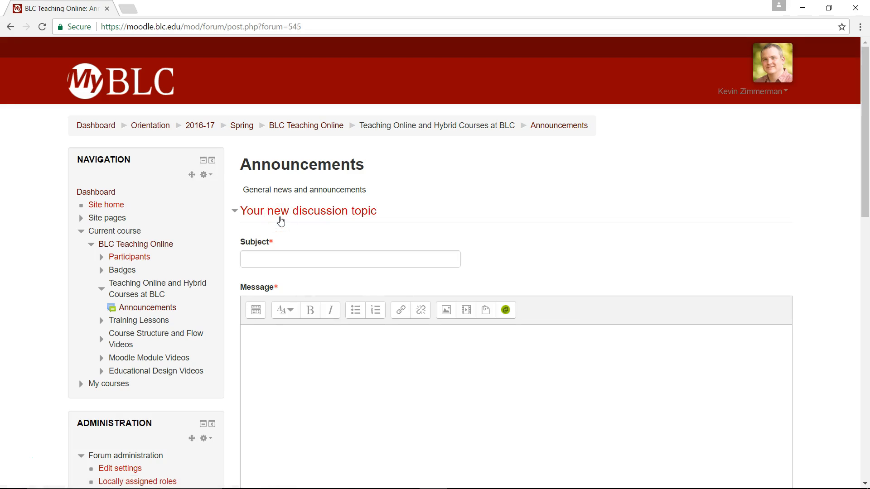
pyautogui.click(316, 266)
pyautogui.write('Announcement')
pyautogui.click(291, 412)
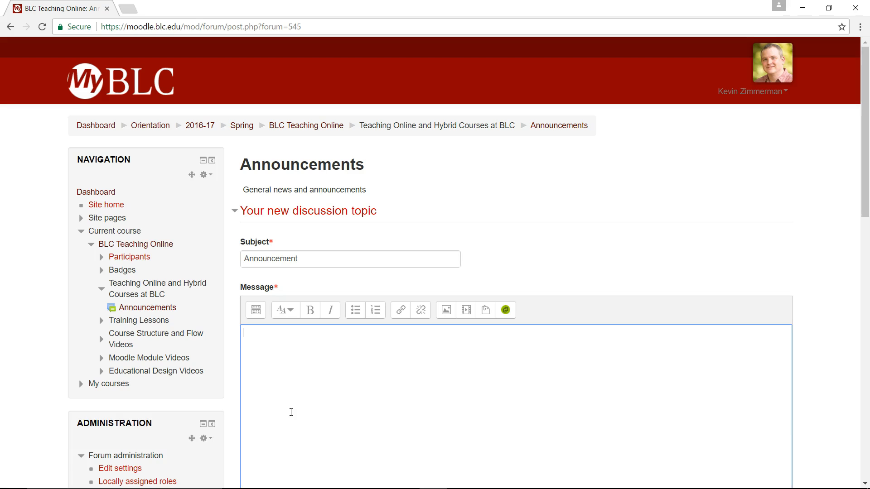
pyautogui.scroll(-8, 291, 412)
pyautogui.click(281, 424)
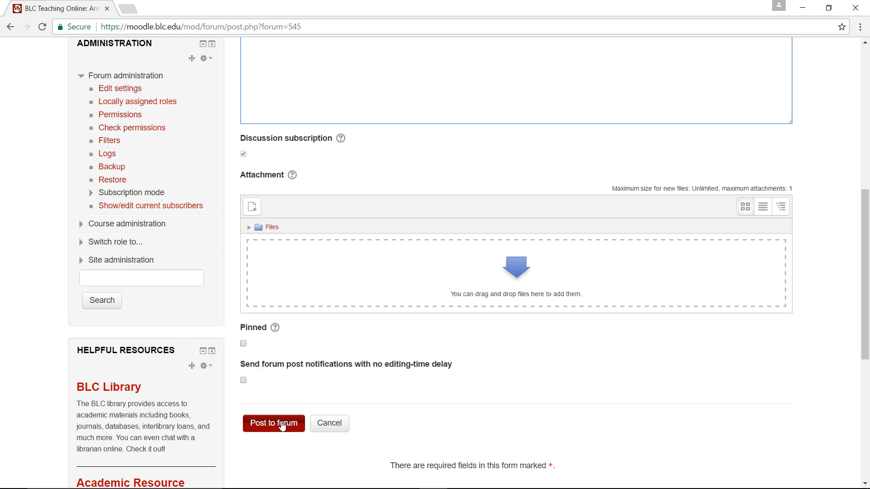
pyautogui.click(330, 424)
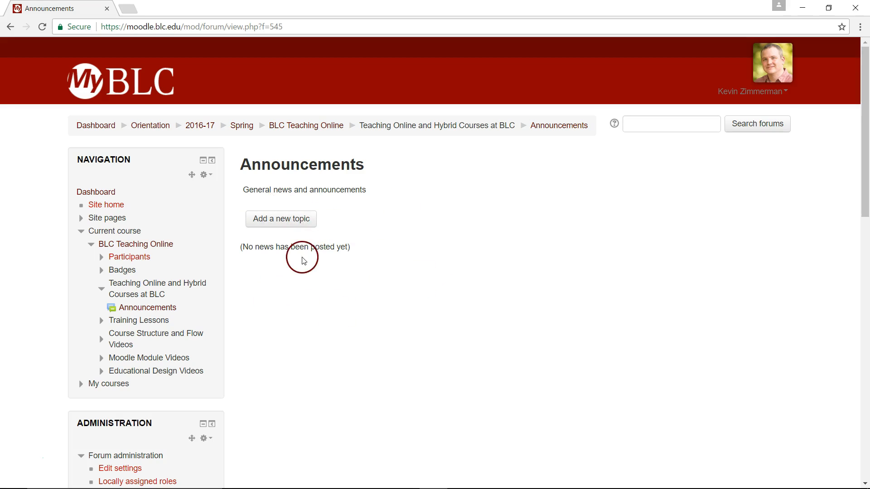
# Step: Return to the course and choose to add an Assignment activity to the general section
pyautogui.click(315, 131)
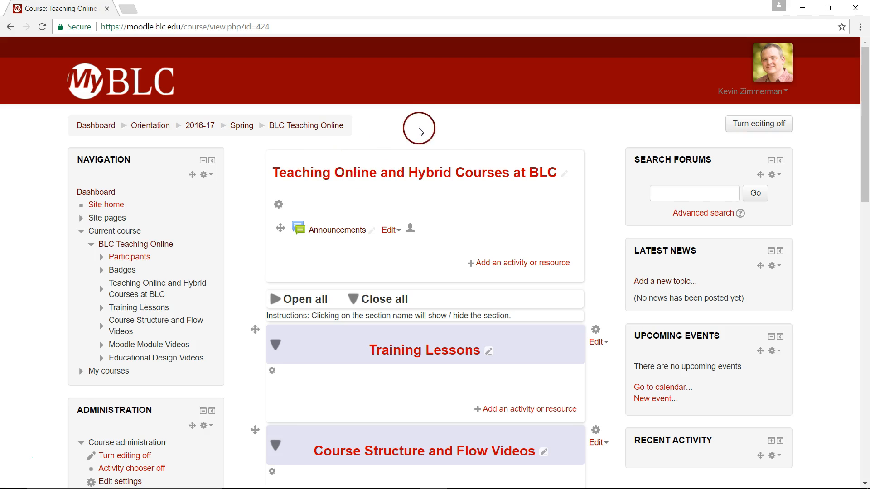
pyautogui.click(523, 267)
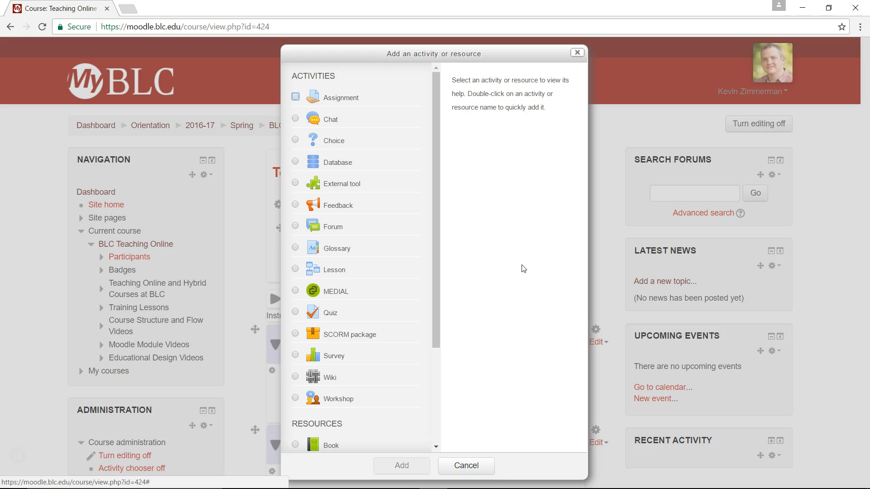
pyautogui.click(321, 364)
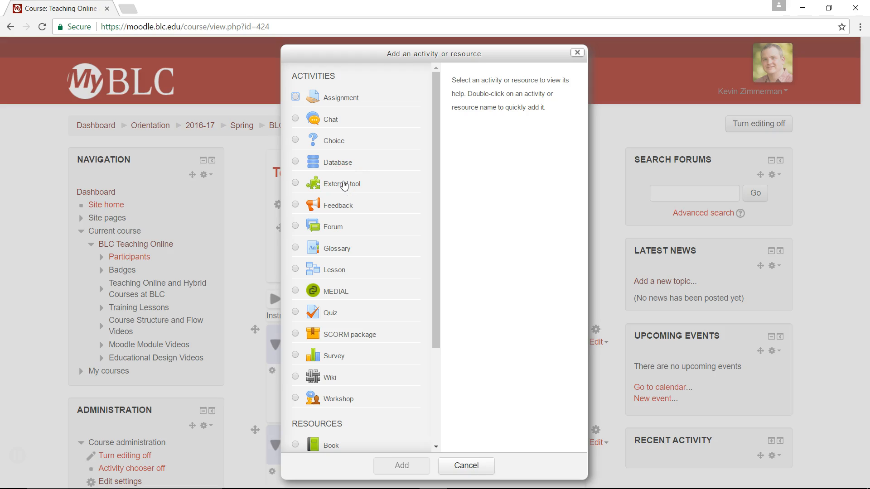
pyautogui.moveTo(436, 146); pyautogui.dragTo(425, 333)
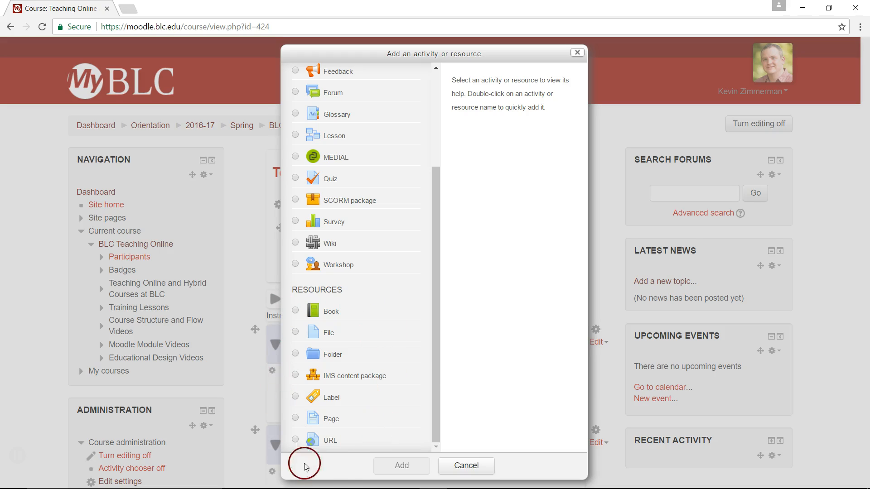
pyautogui.moveTo(433, 366); pyautogui.dragTo(412, 180)
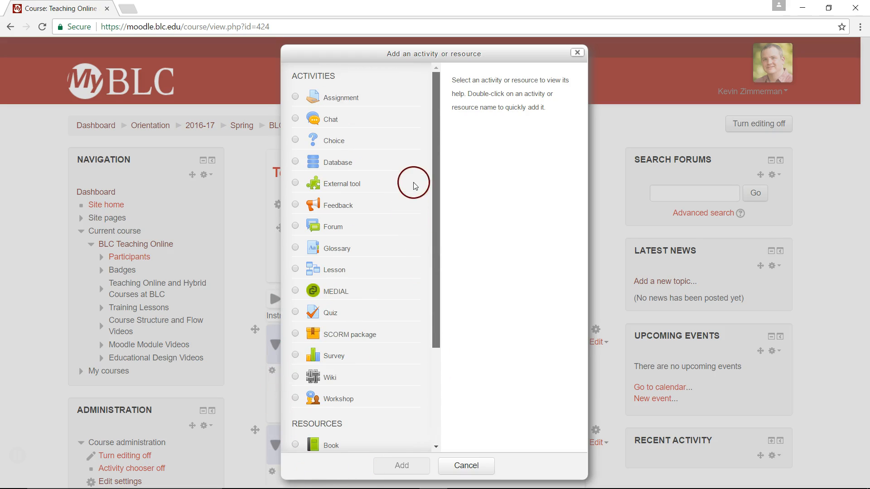
pyautogui.click(296, 97)
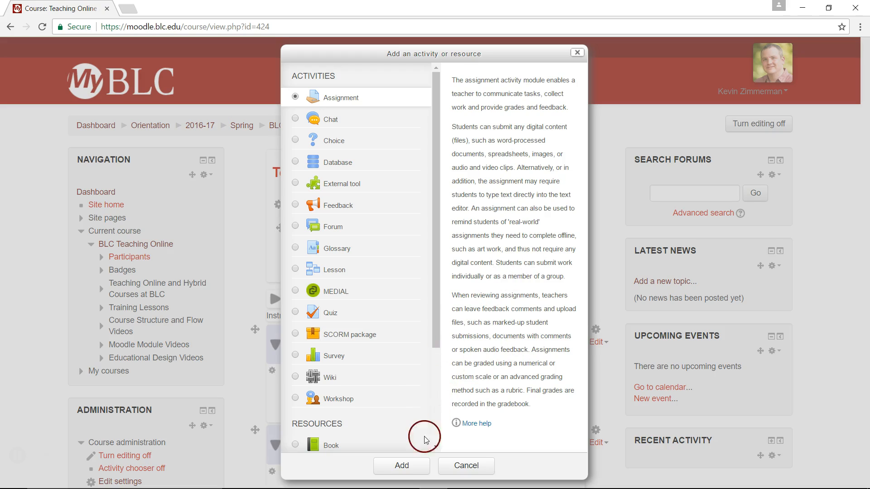
pyautogui.click(400, 466)
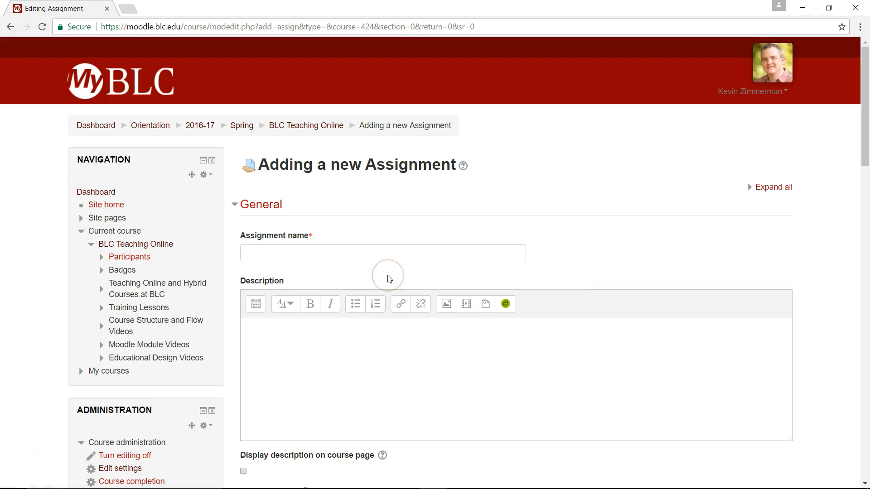
# Step: Name the assignment Assignment 1 and enter Description as its description
pyautogui.click(331, 248)
pyautogui.write('Assignment 1')
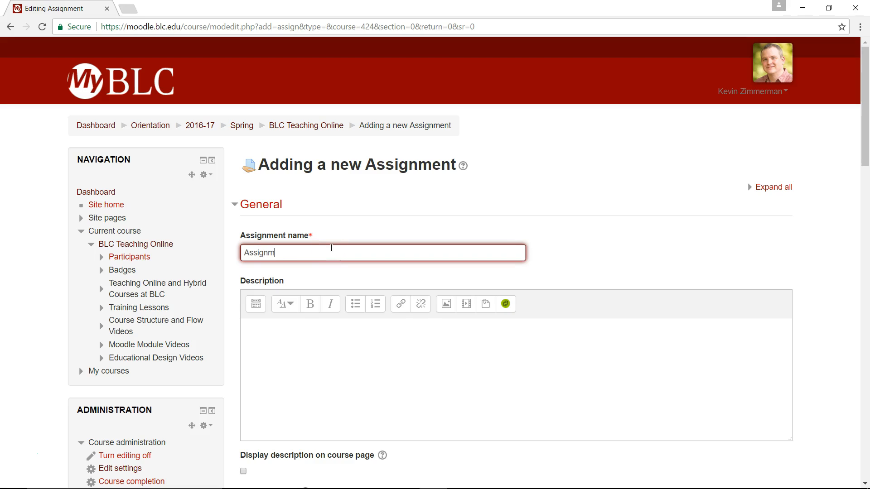
pyautogui.click(328, 352)
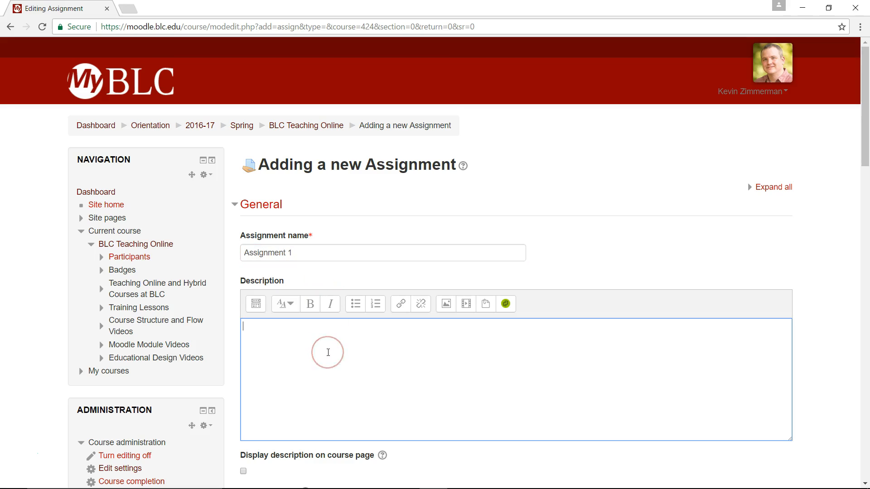
pyautogui.scroll(-2, 328, 352)
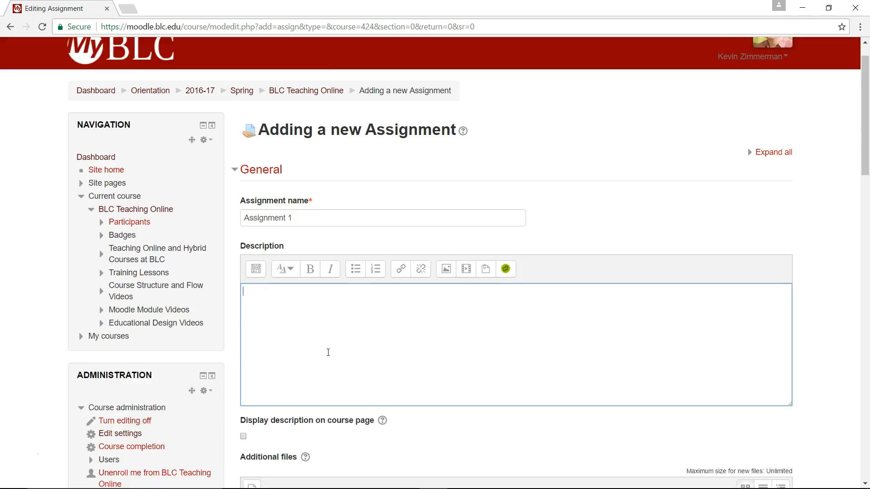
pyautogui.write('Description')
pyautogui.scroll(-2, 324, 353)
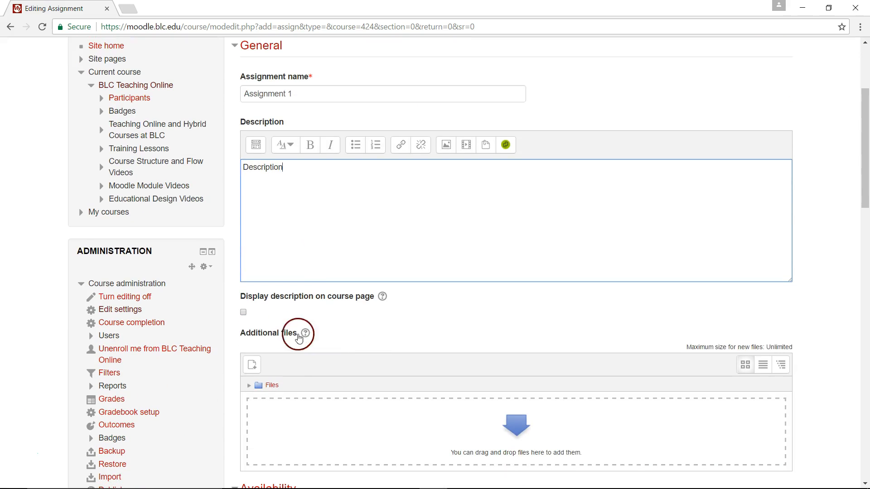
# Step: Go through the remaining assignment settings and save the assignment, returning to the course
pyautogui.click(245, 313)
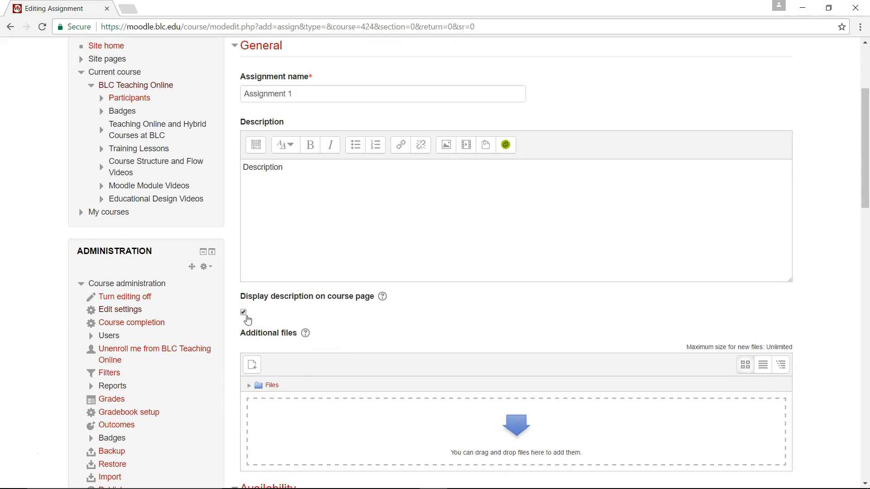
pyautogui.click(257, 317)
pyautogui.click(323, 314)
pyautogui.scroll(-2, 327, 316)
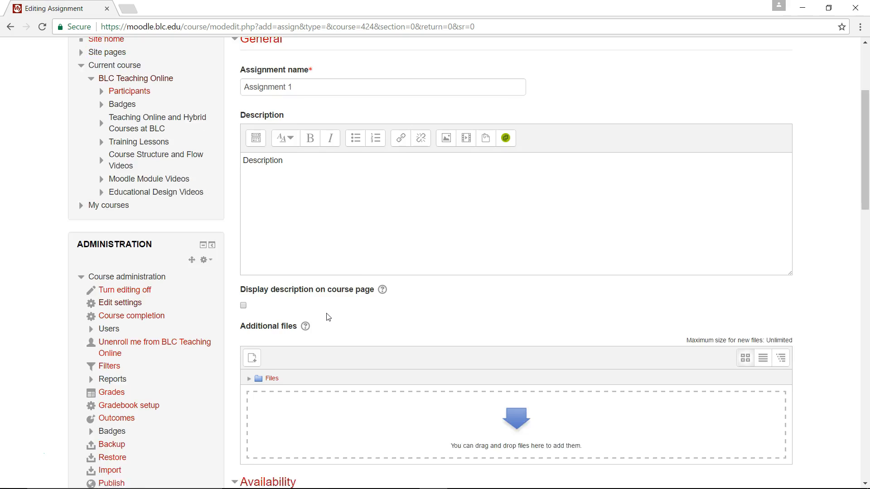
pyautogui.scroll(-4, 328, 317)
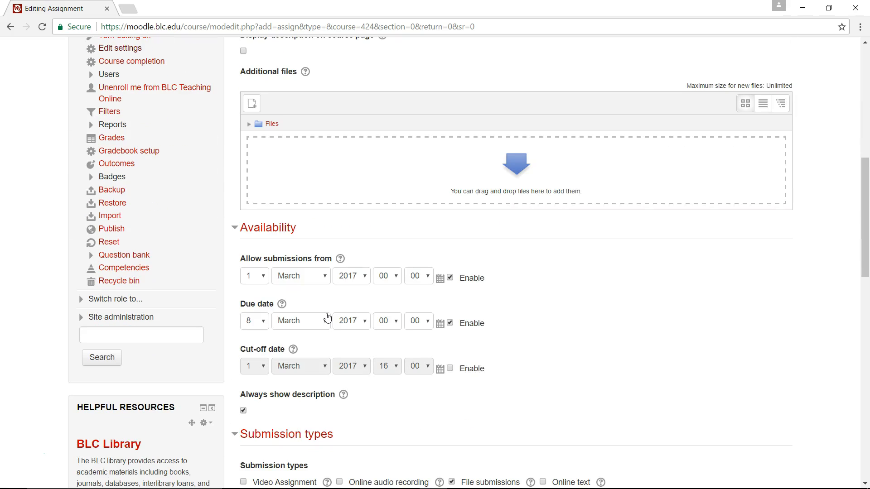
pyautogui.scroll(-7, 327, 316)
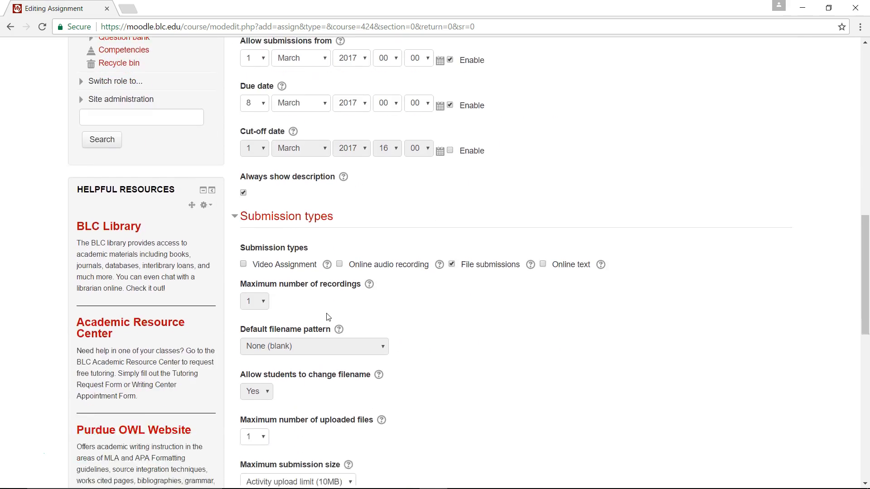
pyautogui.scroll(-10, 328, 317)
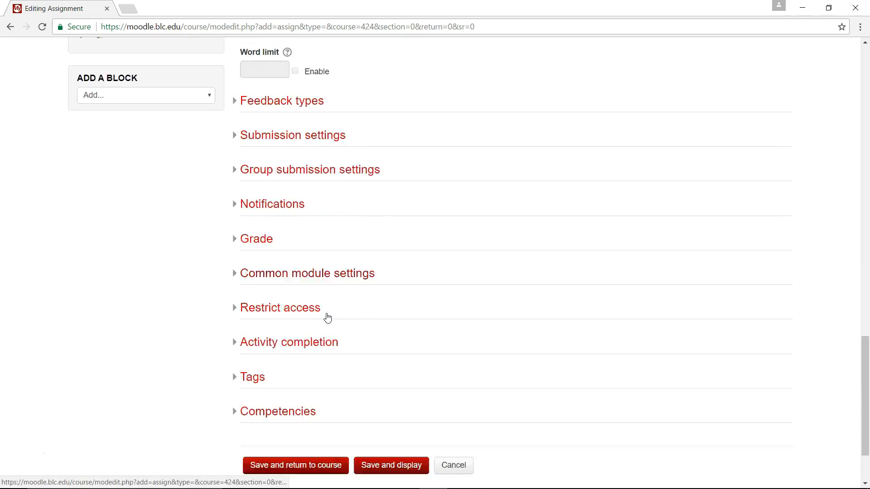
pyautogui.click(301, 384)
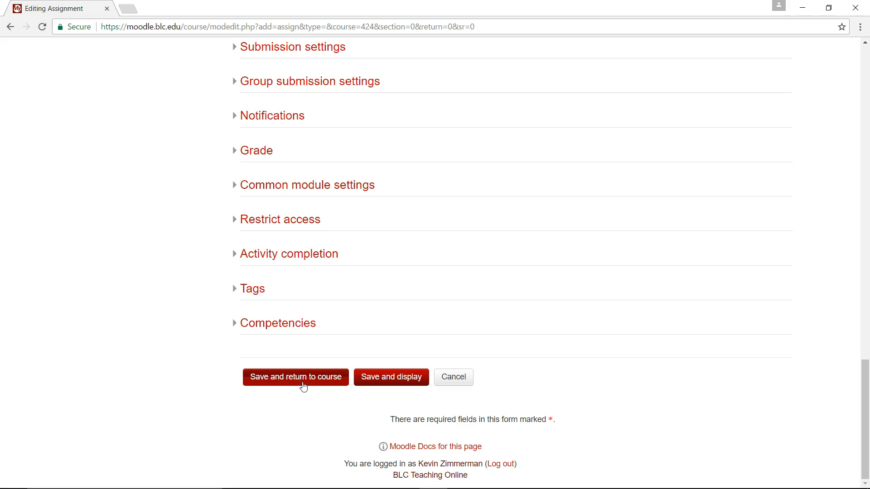
pyautogui.click(302, 384)
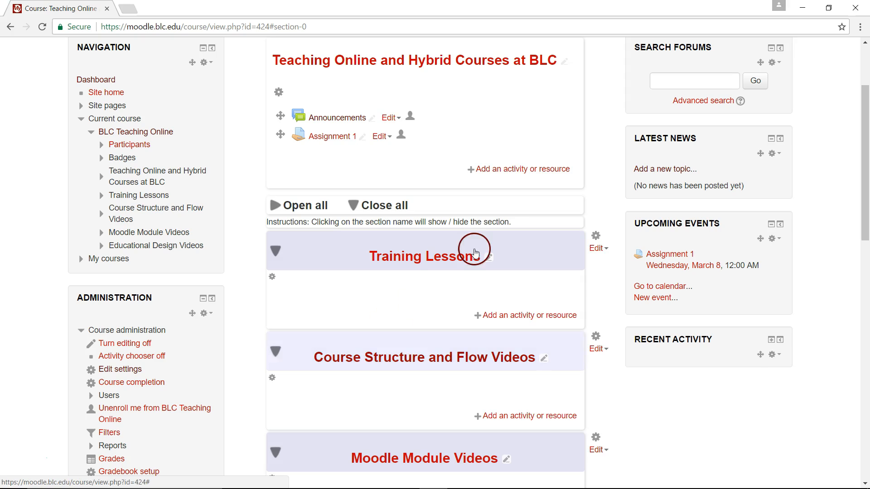
# Step: Open Assignment 1's edit options in the general section and delete the assignment, confirming the deletion
pyautogui.scroll(2, 371, 272)
pyautogui.click(269, 293)
pyautogui.click(343, 225)
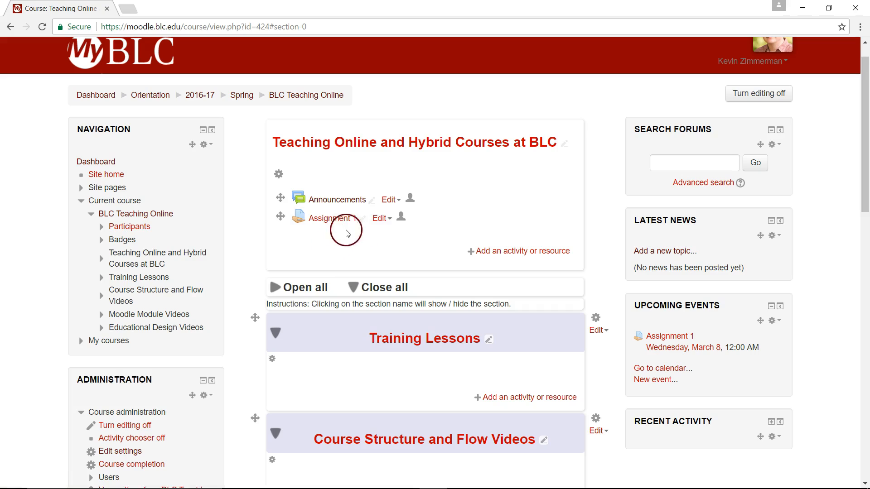
pyautogui.click(380, 221)
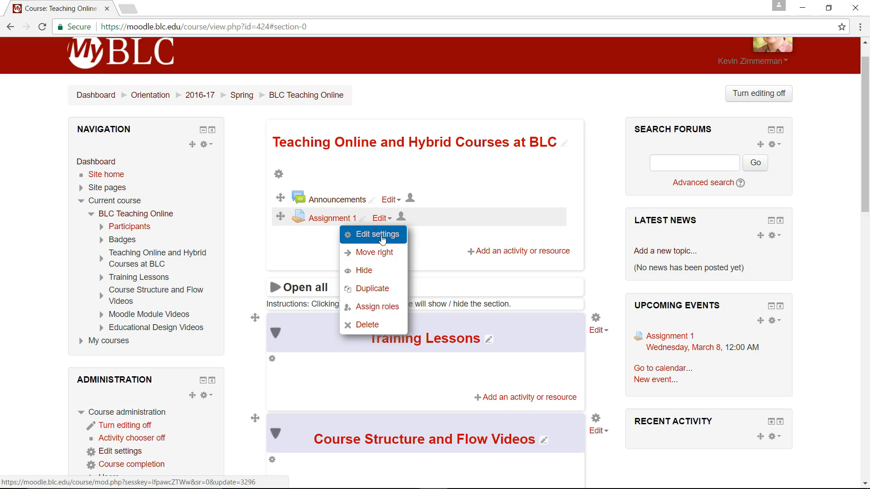
pyautogui.click(381, 239)
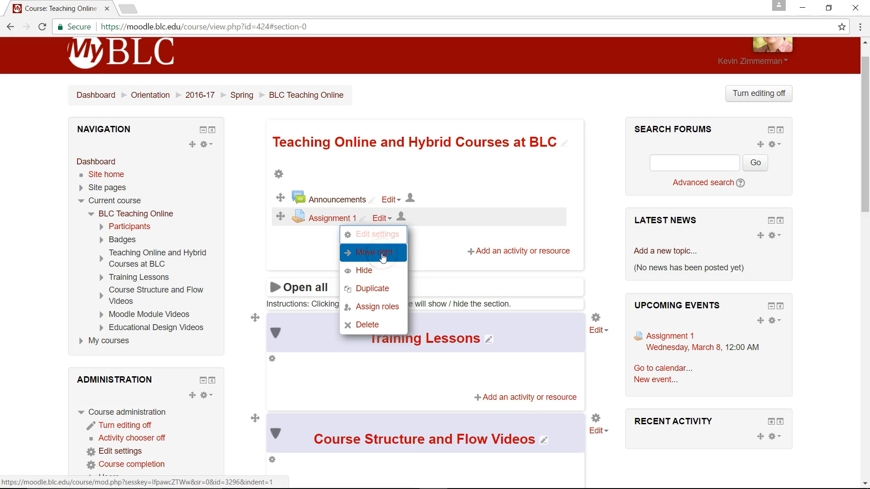
pyautogui.click(382, 254)
pyautogui.click(372, 272)
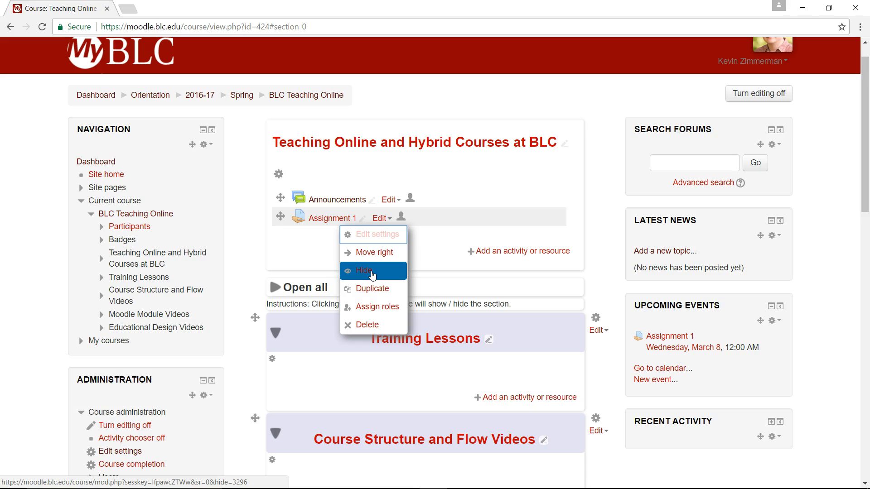
pyautogui.click(387, 292)
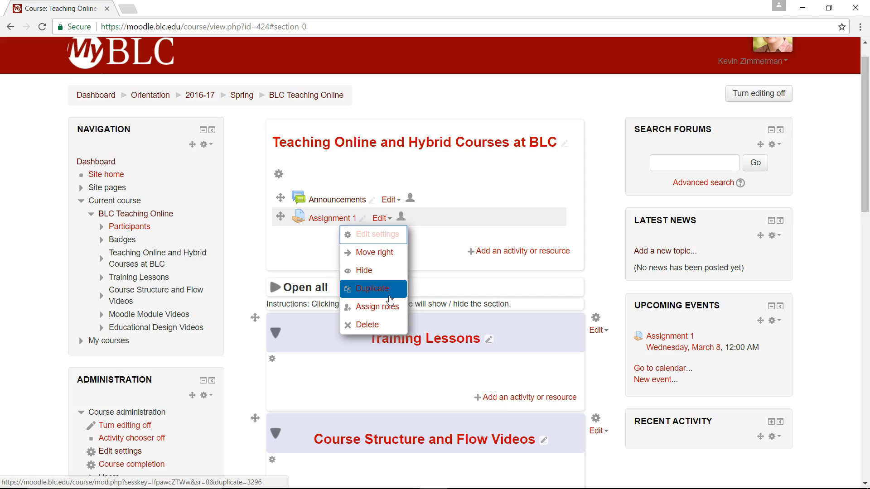
pyautogui.click(380, 325)
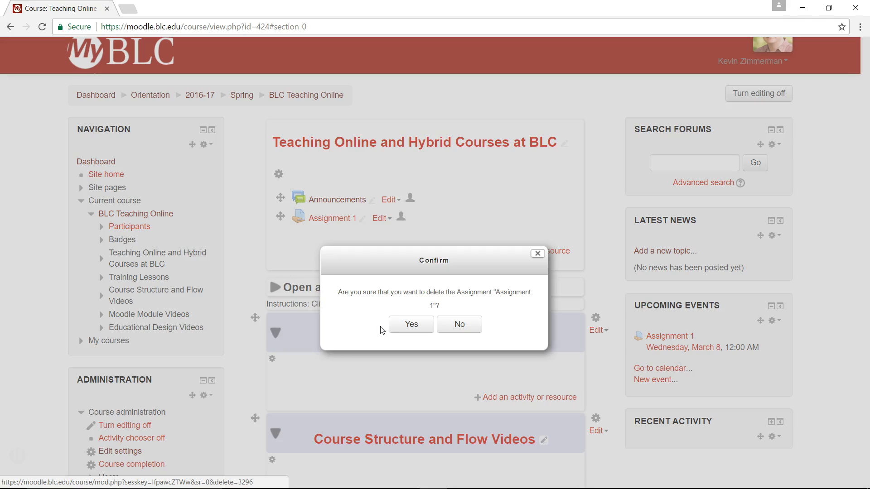
pyautogui.click(409, 331)
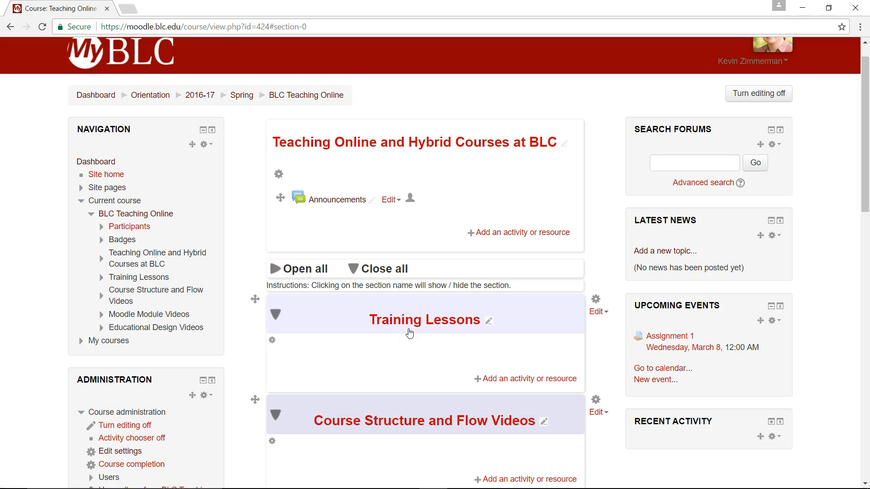
pyautogui.click(330, 345)
pyautogui.click(352, 318)
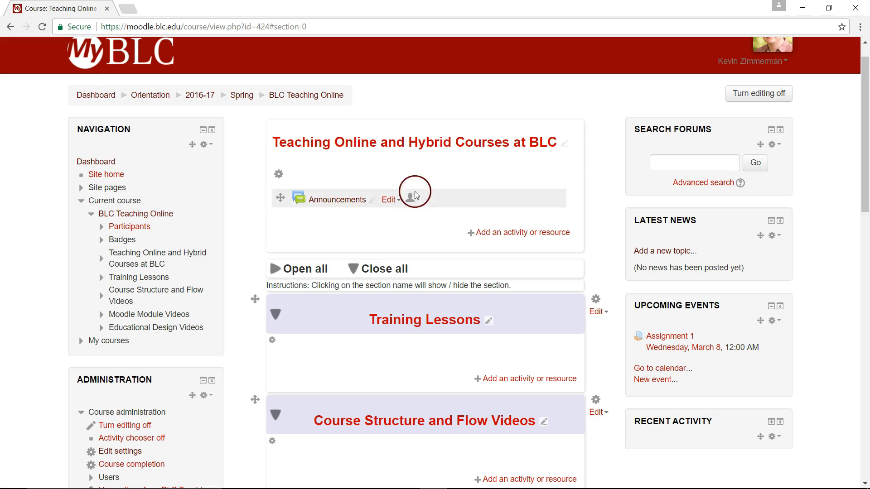
# Step: Turn editing off and look over the course layout
pyautogui.click(753, 92)
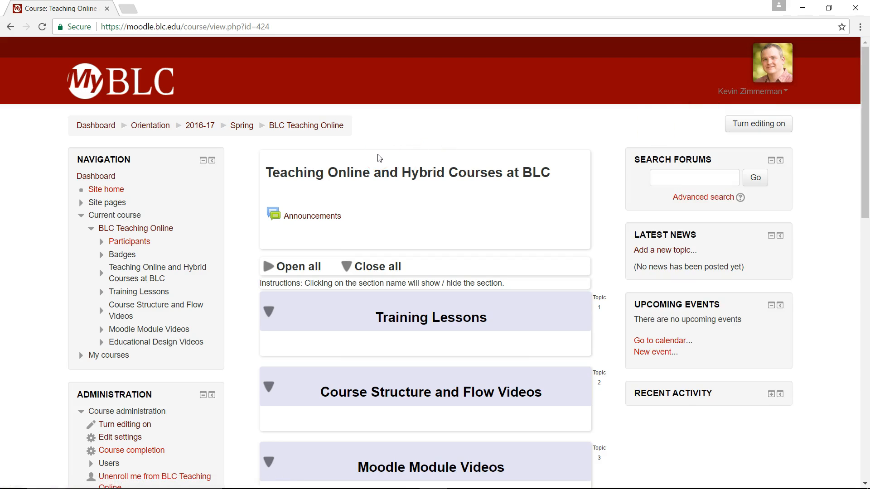
pyautogui.click(117, 225)
pyautogui.scroll(-7, 435, 263)
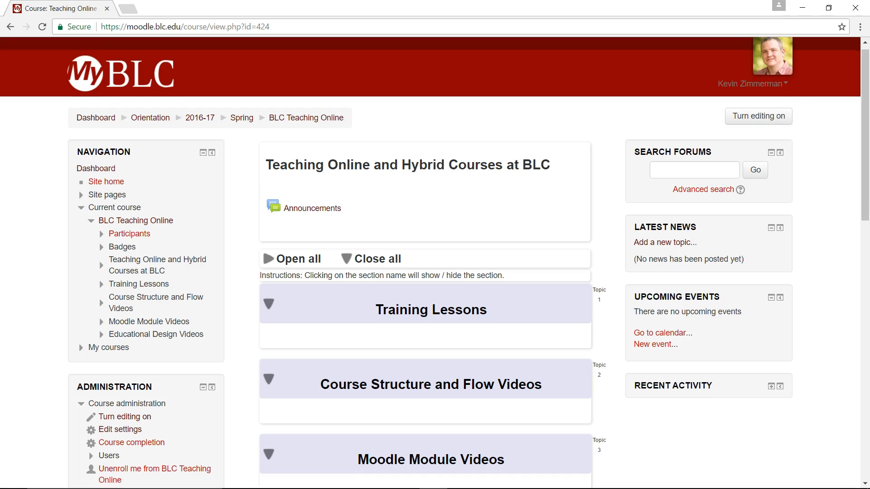
pyautogui.scroll(-1, 435, 263)
pyautogui.scroll(1, 435, 262)
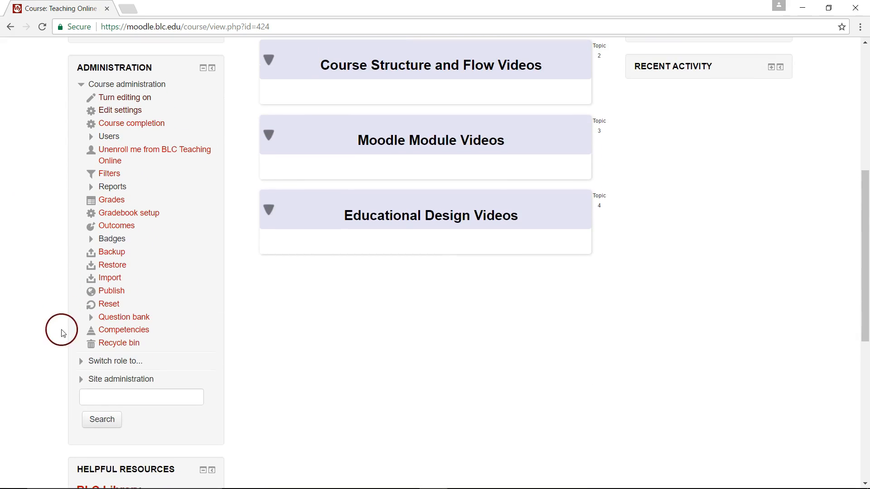
# Step: Switch role to Student to preview the course, then return to the normal role
pyautogui.click(82, 362)
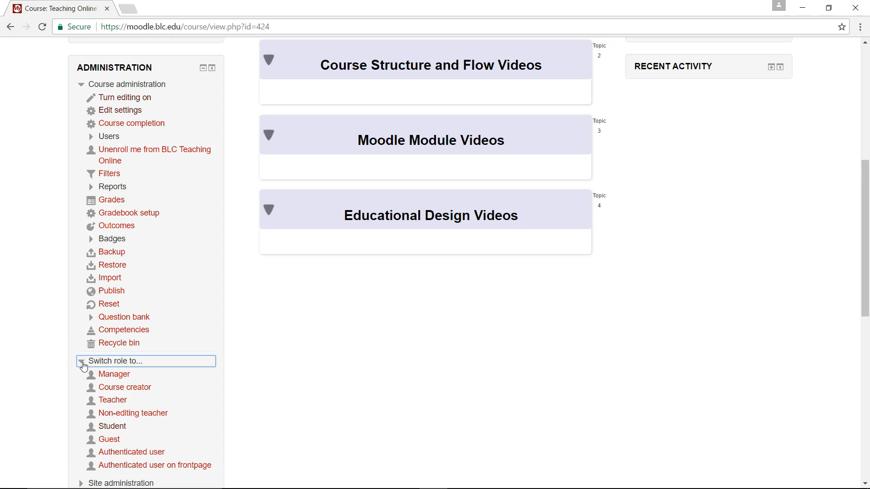
pyautogui.click(113, 428)
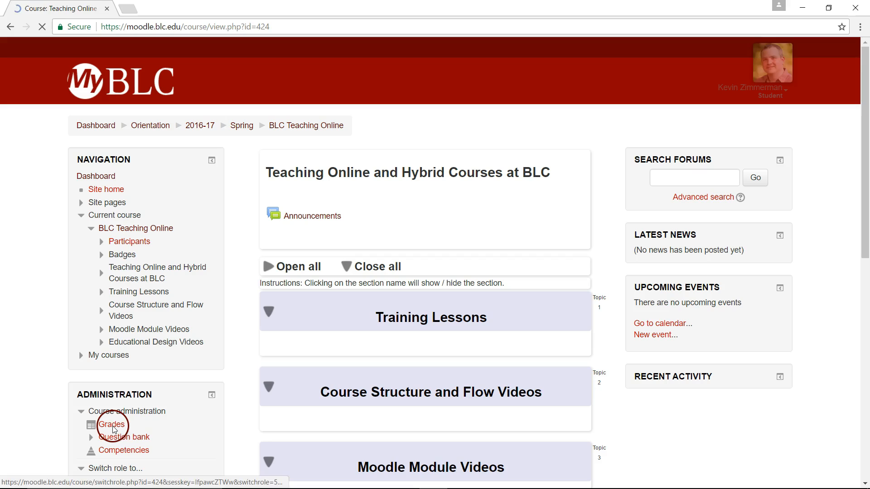
pyautogui.scroll(-4, 482, 221)
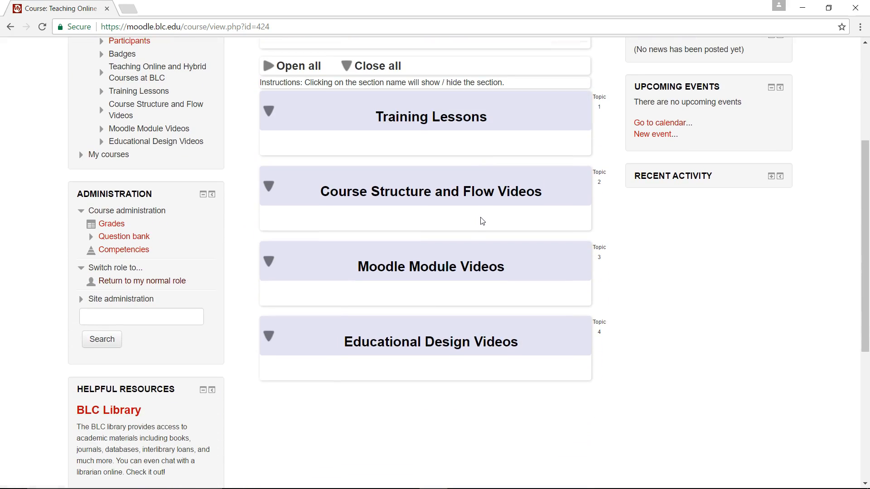
pyautogui.scroll(4, 481, 221)
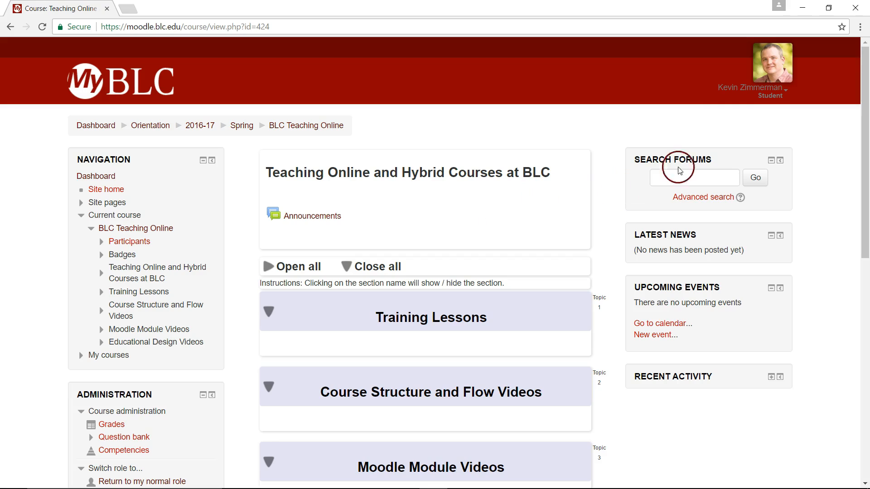
pyautogui.click(779, 100)
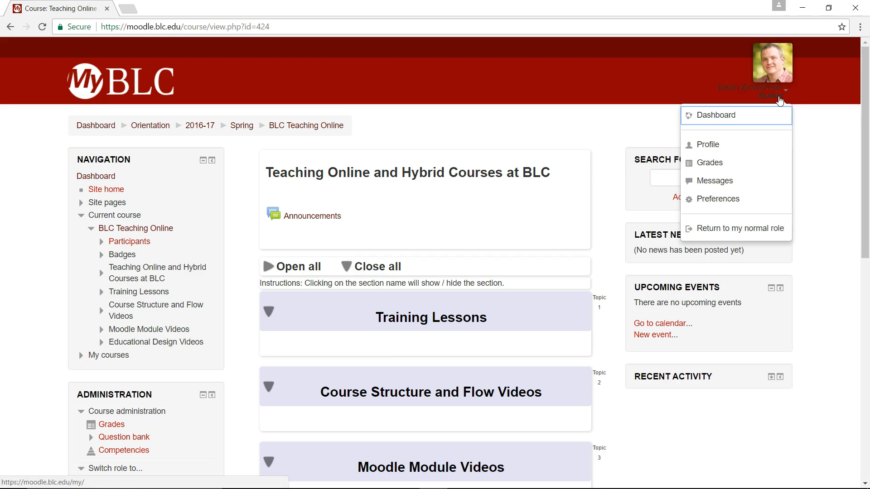
pyautogui.click(717, 228)
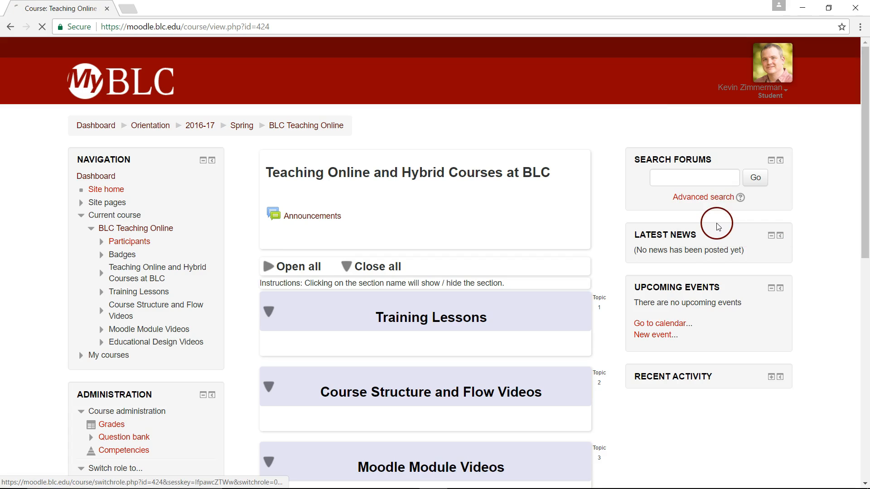